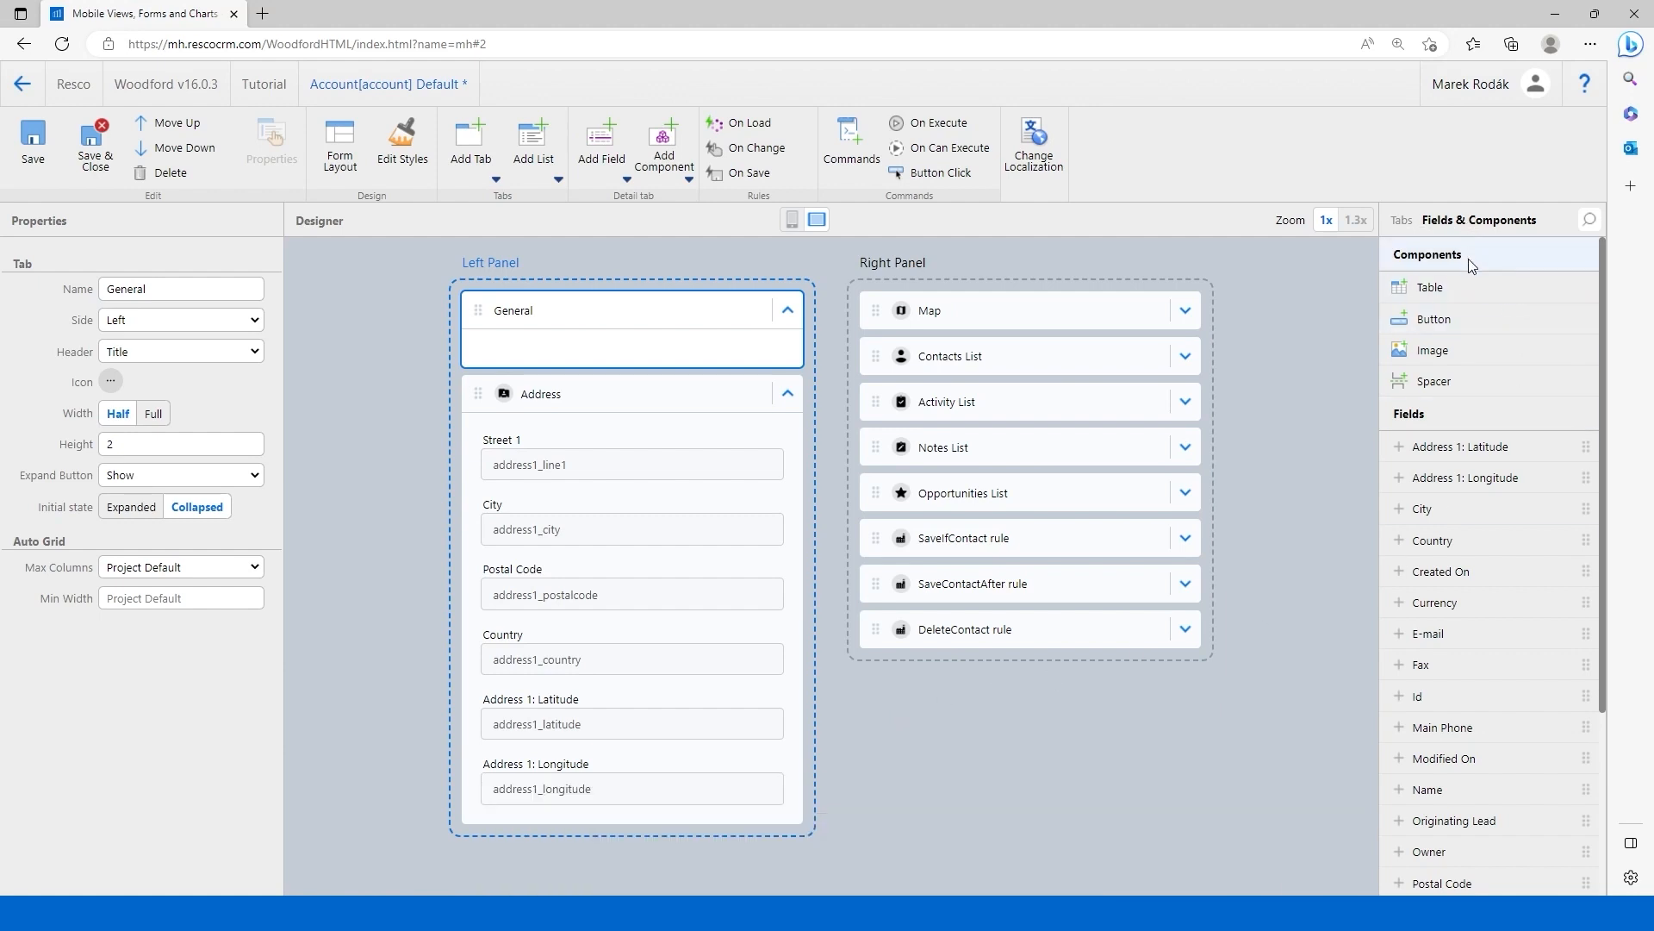
Step: Add a Table component to the General tab with the Name, Main Phone, E-mail, Web Site, Currency and Primary Contact fields inside it
{"action": "left_click_drag", "start_coordinate": [1444, 284], "coordinate": [746, 363]}
{"action": "scroll", "coordinate": [1464, 637], "scroll_direction": "down", "scroll_amount": 1}
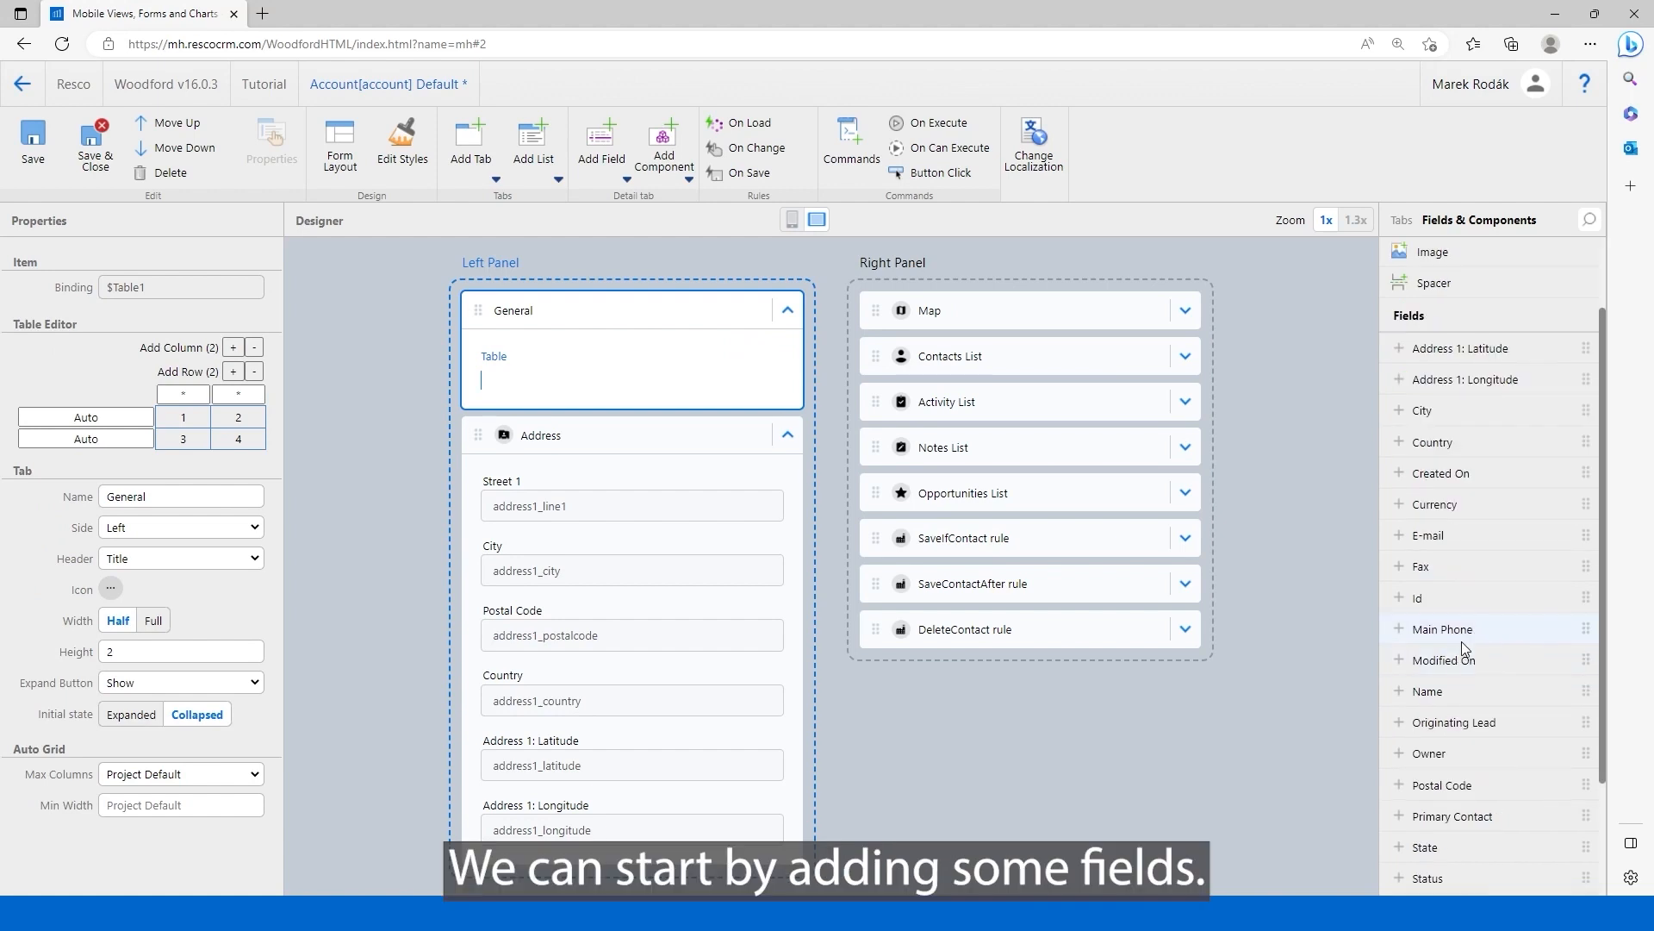
{"action": "left_click_drag", "start_coordinate": [1432, 694], "coordinate": [635, 384]}
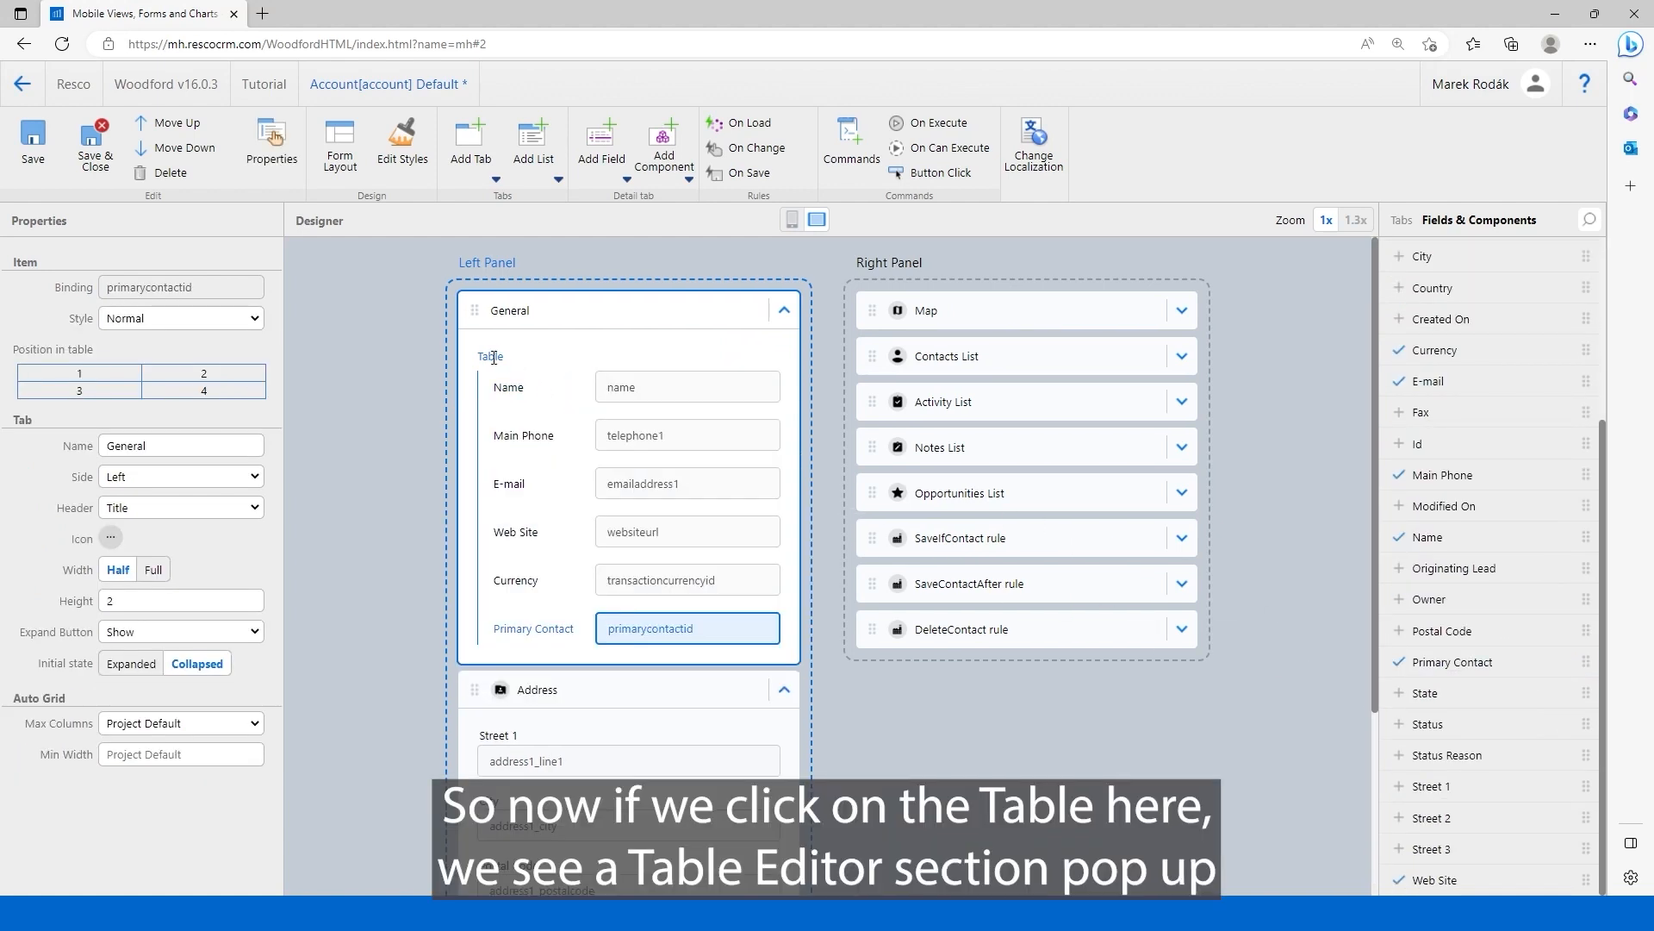
Step: Try adding an extra row to the table in the General tab and remove it again
{"action": "left_click", "coordinate": [492, 356]}
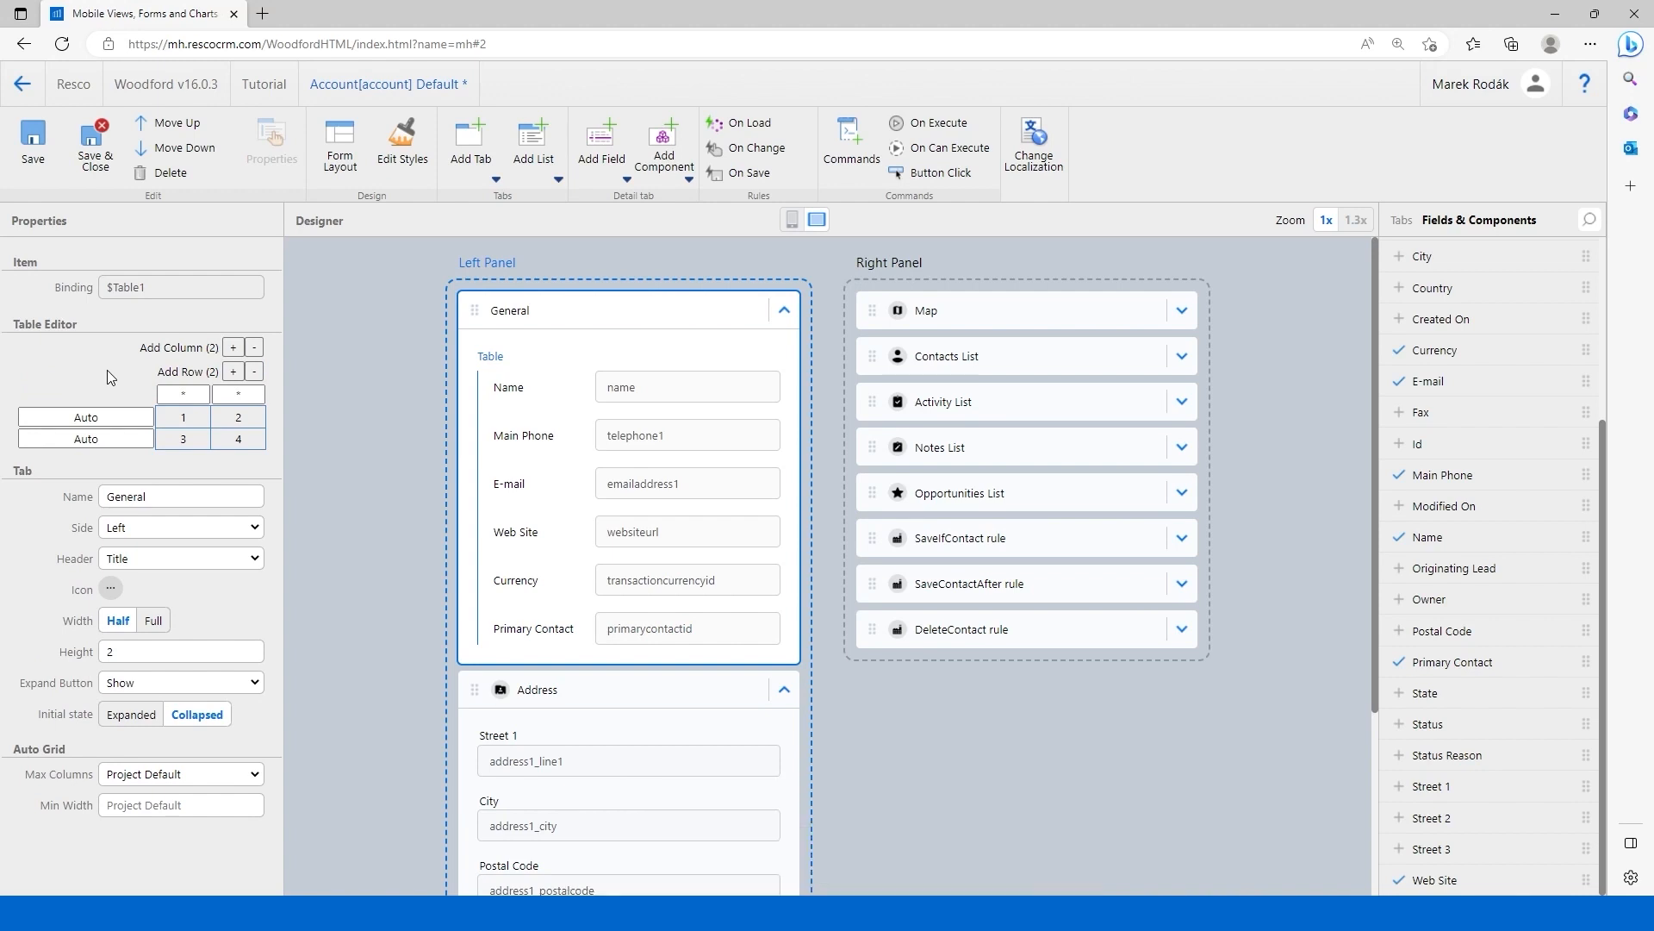
{"action": "left_click", "coordinate": [232, 372]}
{"action": "left_click", "coordinate": [254, 371]}
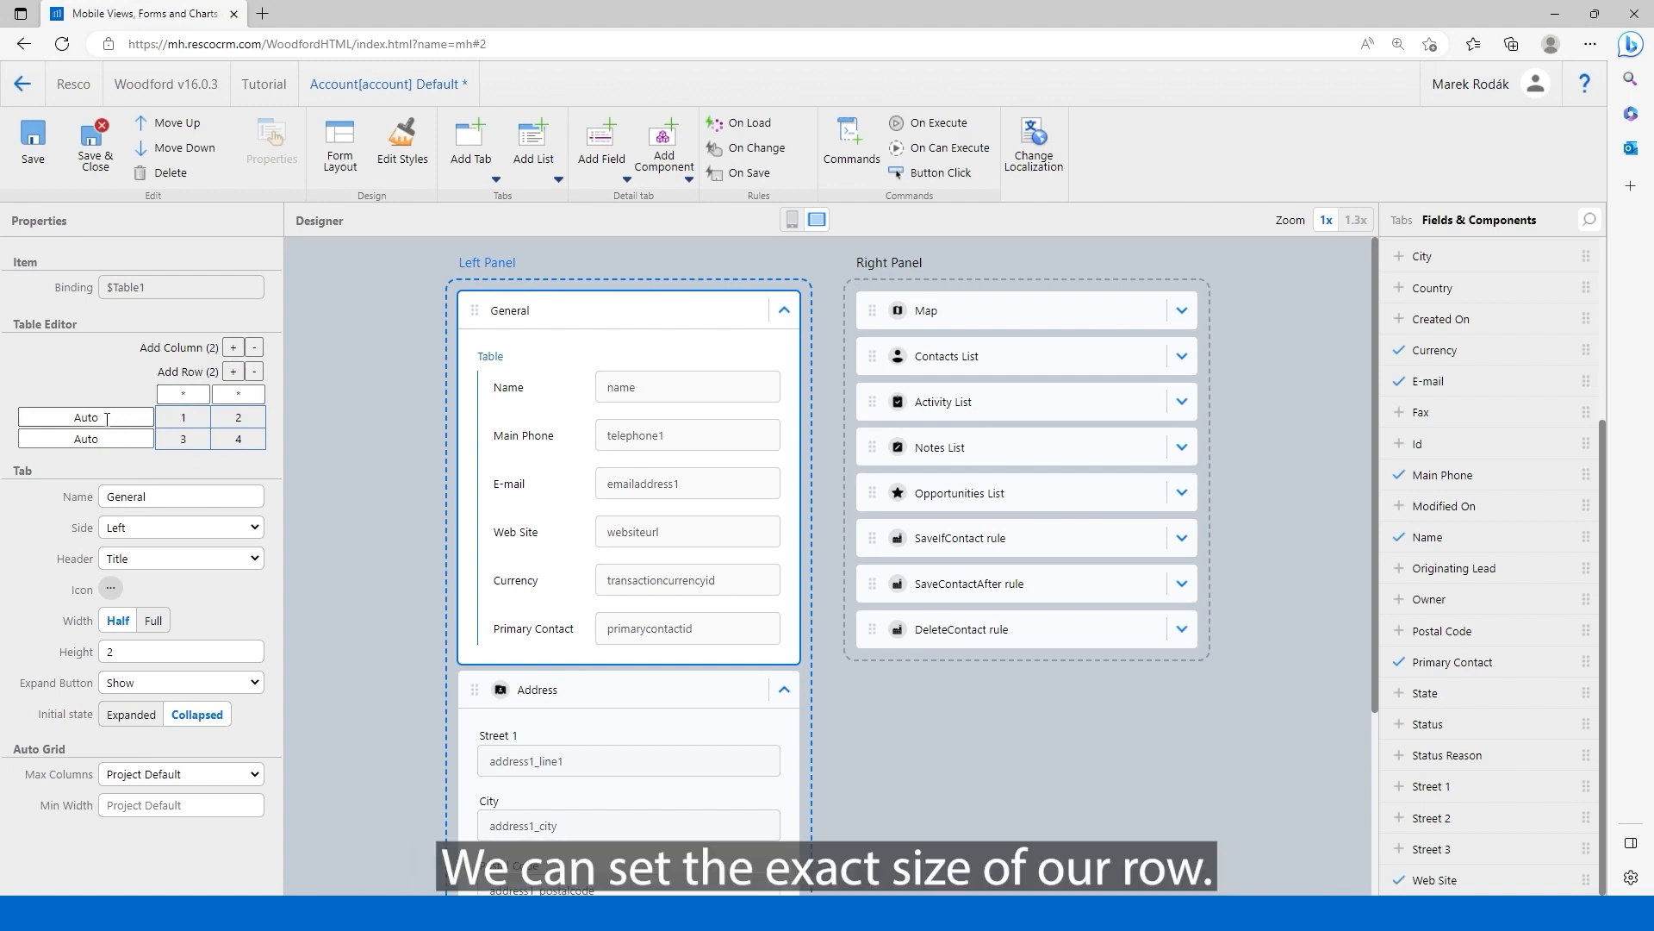
Step: Try relative column widths of 2* and 1* for the table and reset both columns to *
{"action": "left_click", "coordinate": [181, 396]}
{"action": "type", "text": "2"}
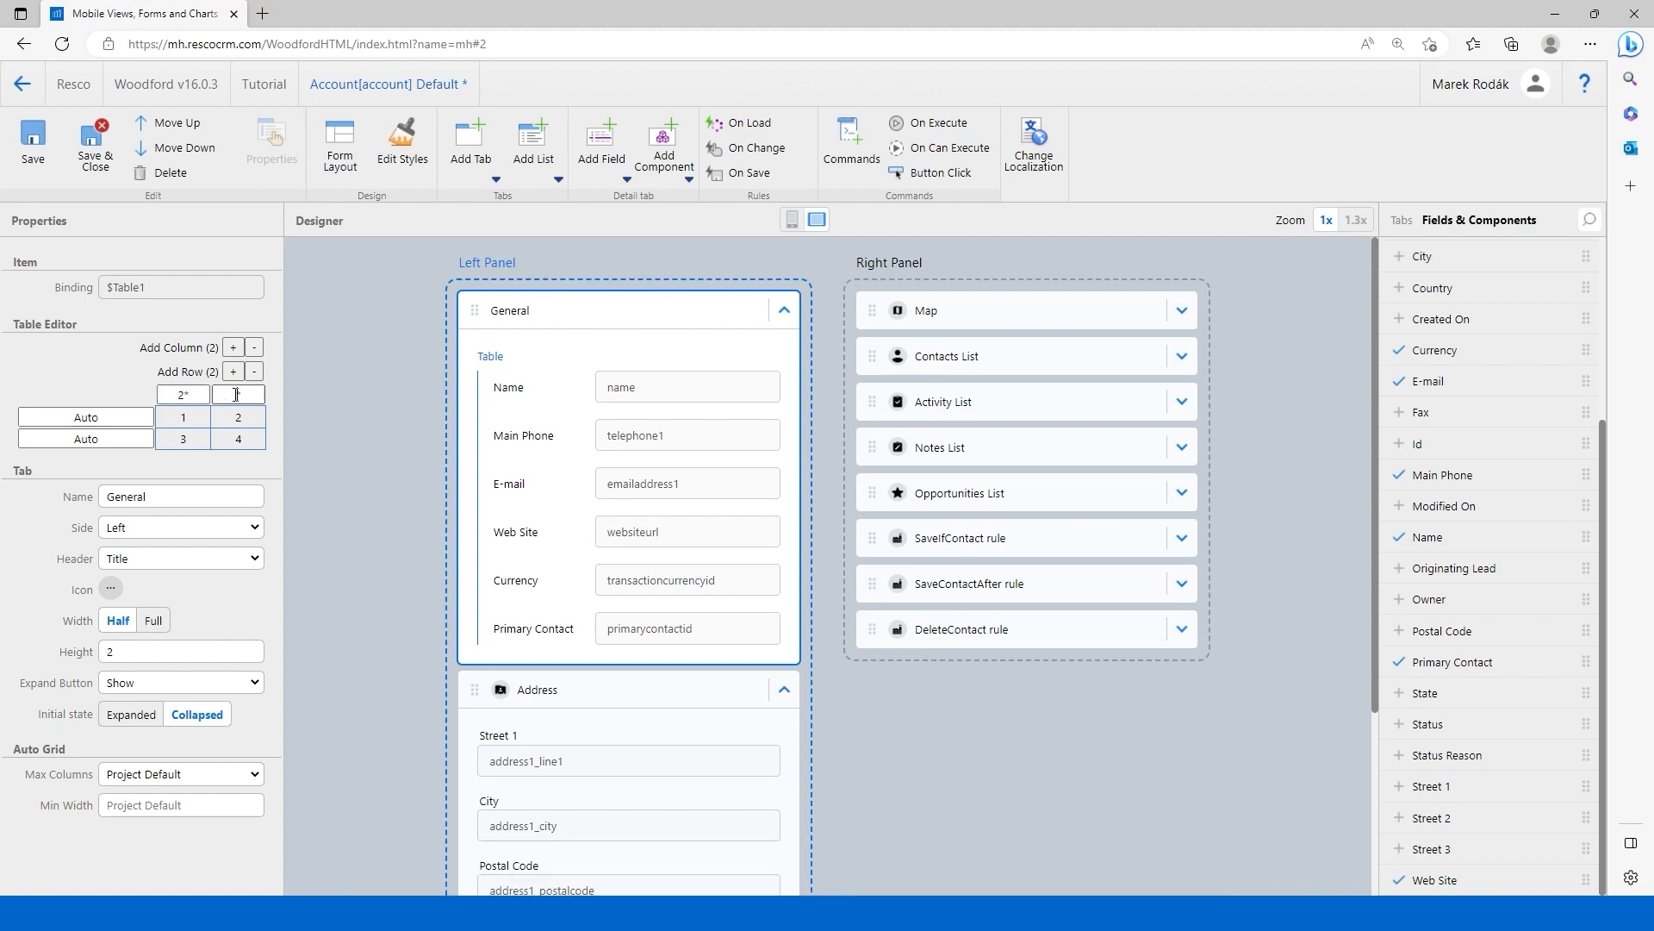
{"action": "left_click", "coordinate": [236, 394]}
{"action": "type", "text": "1"}
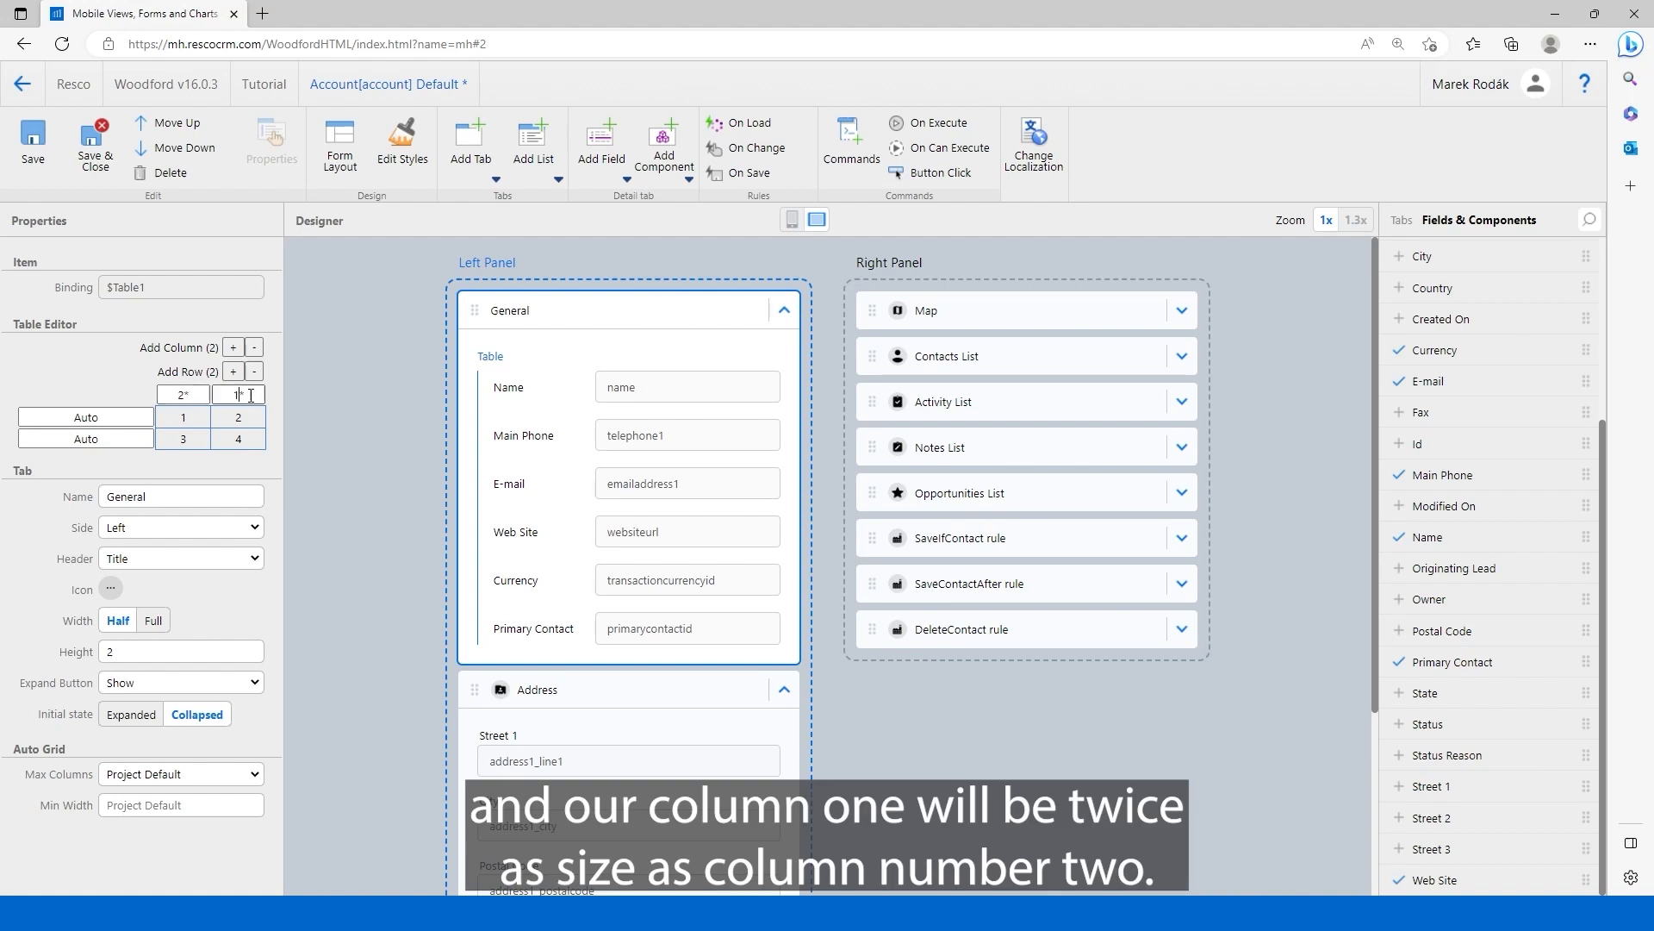
{"action": "left_click", "coordinate": [183, 393]}
{"action": "key", "text": "BackSpace"}
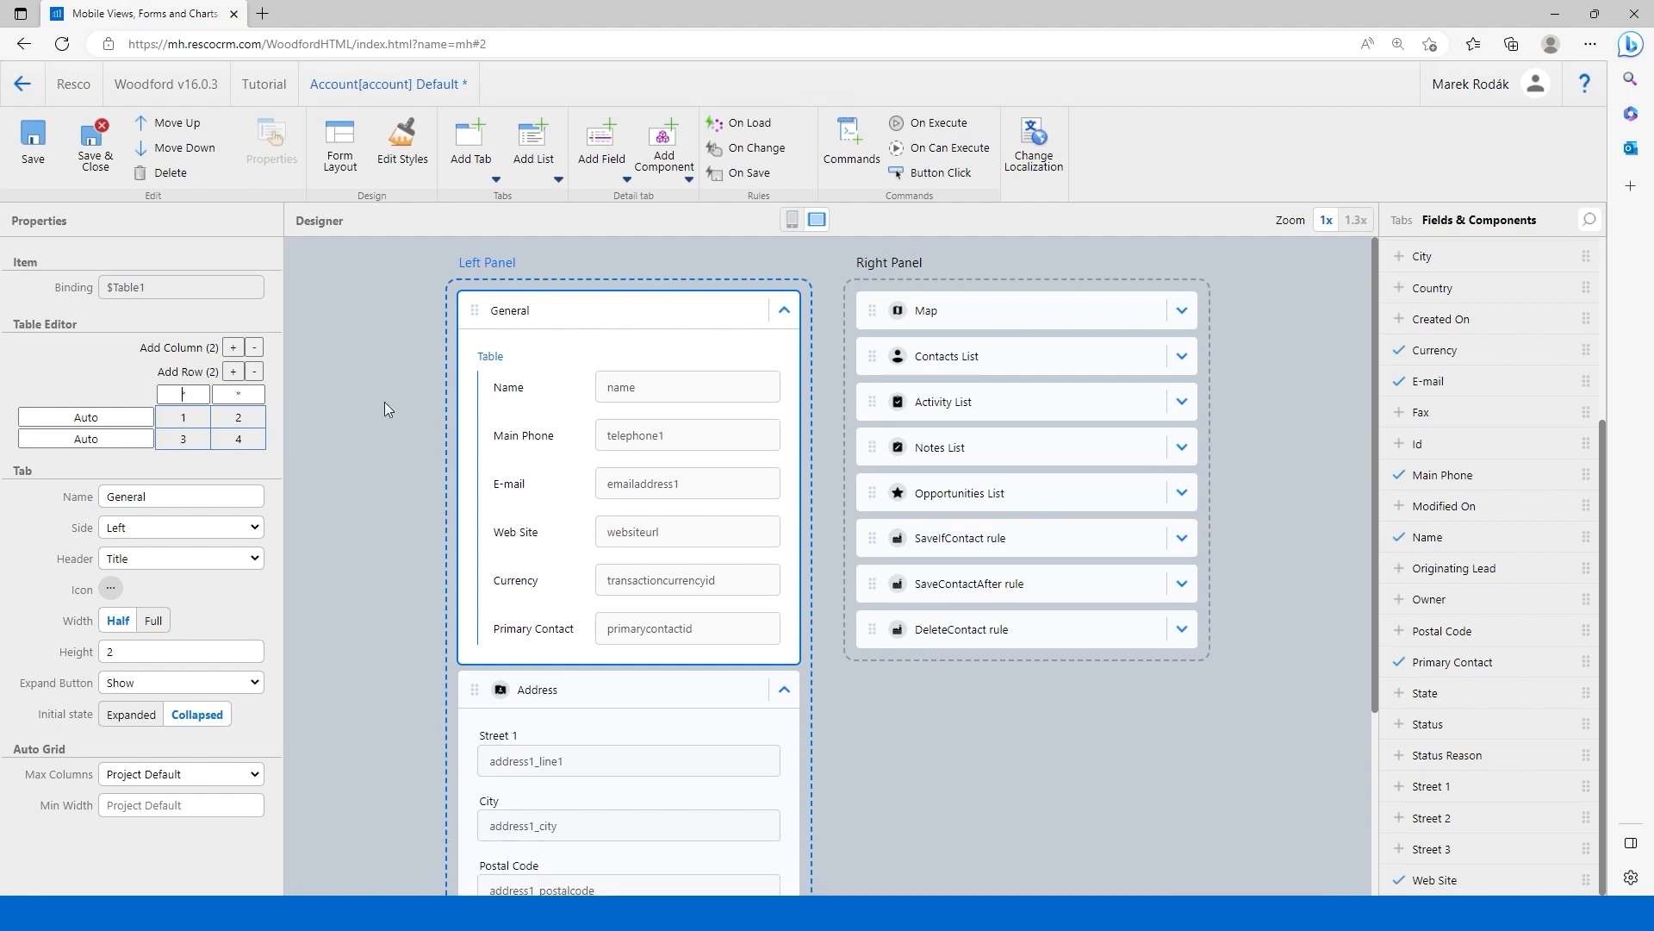
Step: Try single table positions for the Name field and make it span positions 1 and 2
{"action": "left_click", "coordinate": [527, 396]}
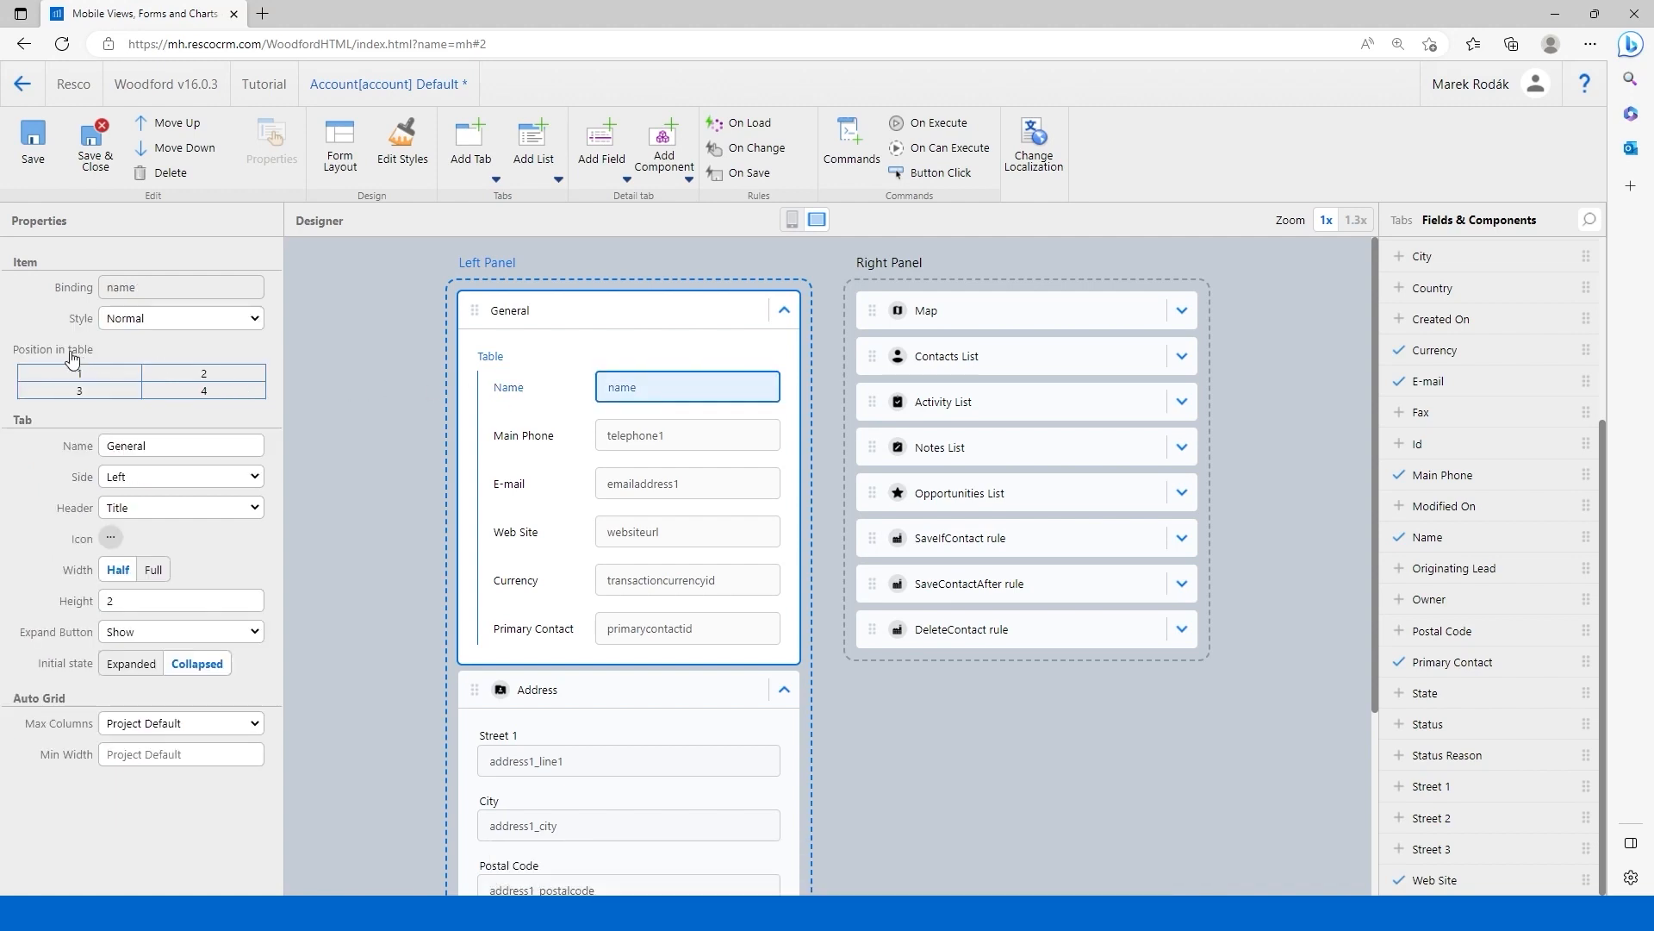
{"action": "mouse_move", "coordinate": [79, 360]}
{"action": "left_click", "coordinate": [179, 372]}
{"action": "left_click", "coordinate": [162, 387]}
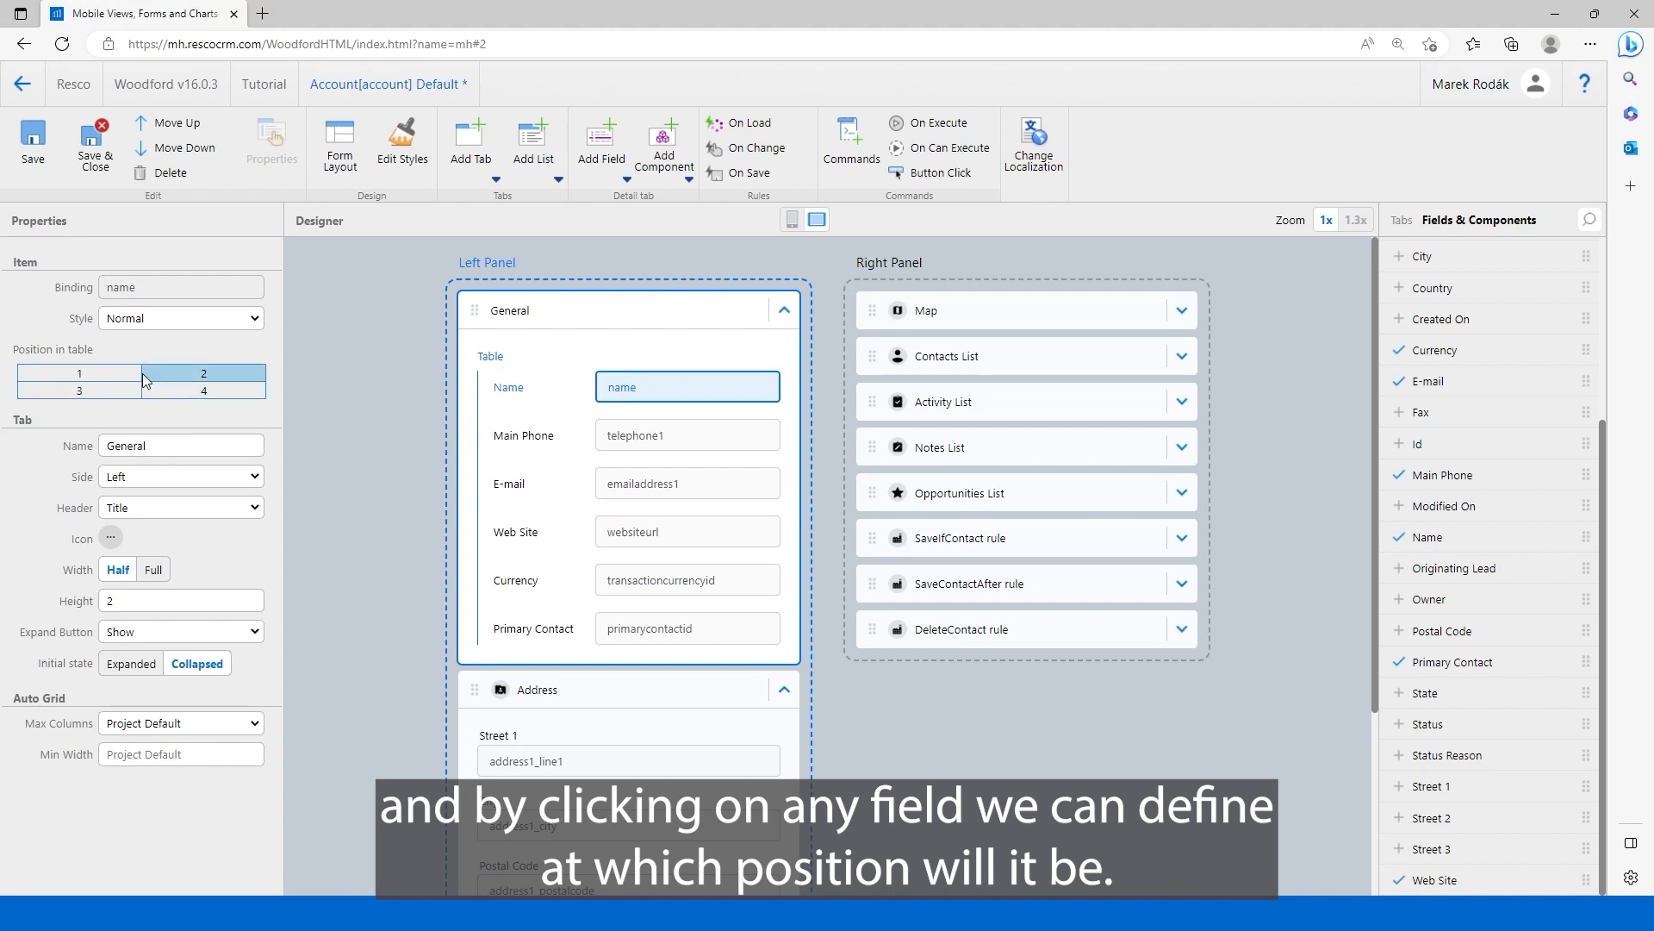
{"action": "left_click", "coordinate": [95, 375]}
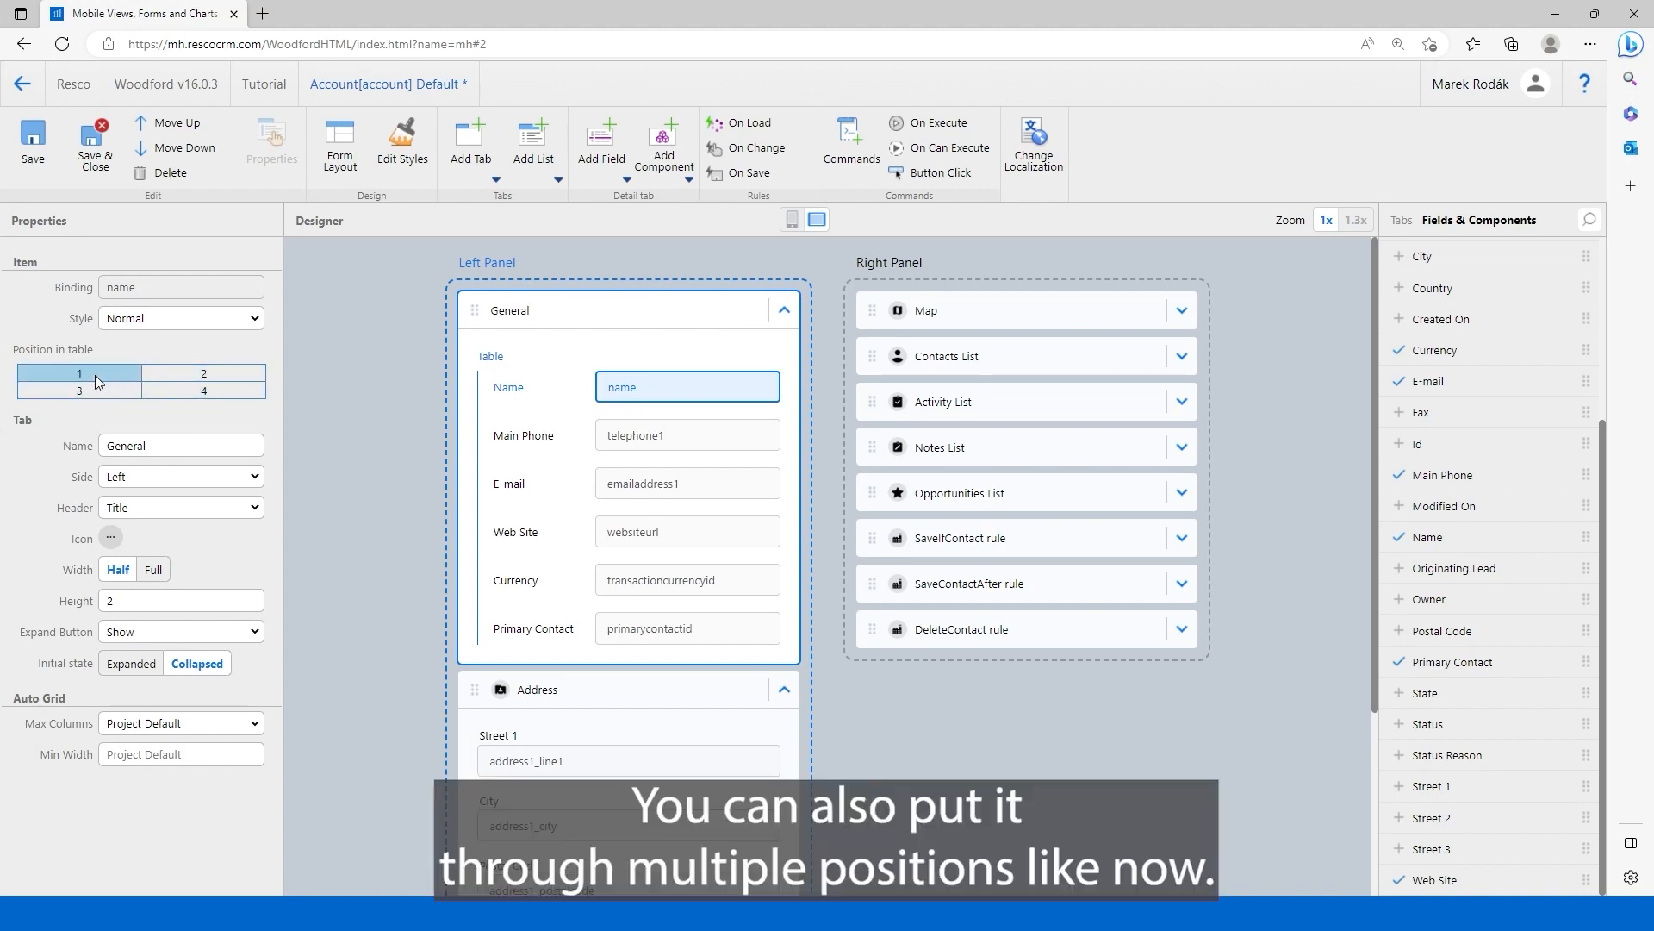
{"action": "left_click_drag", "start_coordinate": [95, 379], "coordinate": [174, 384]}
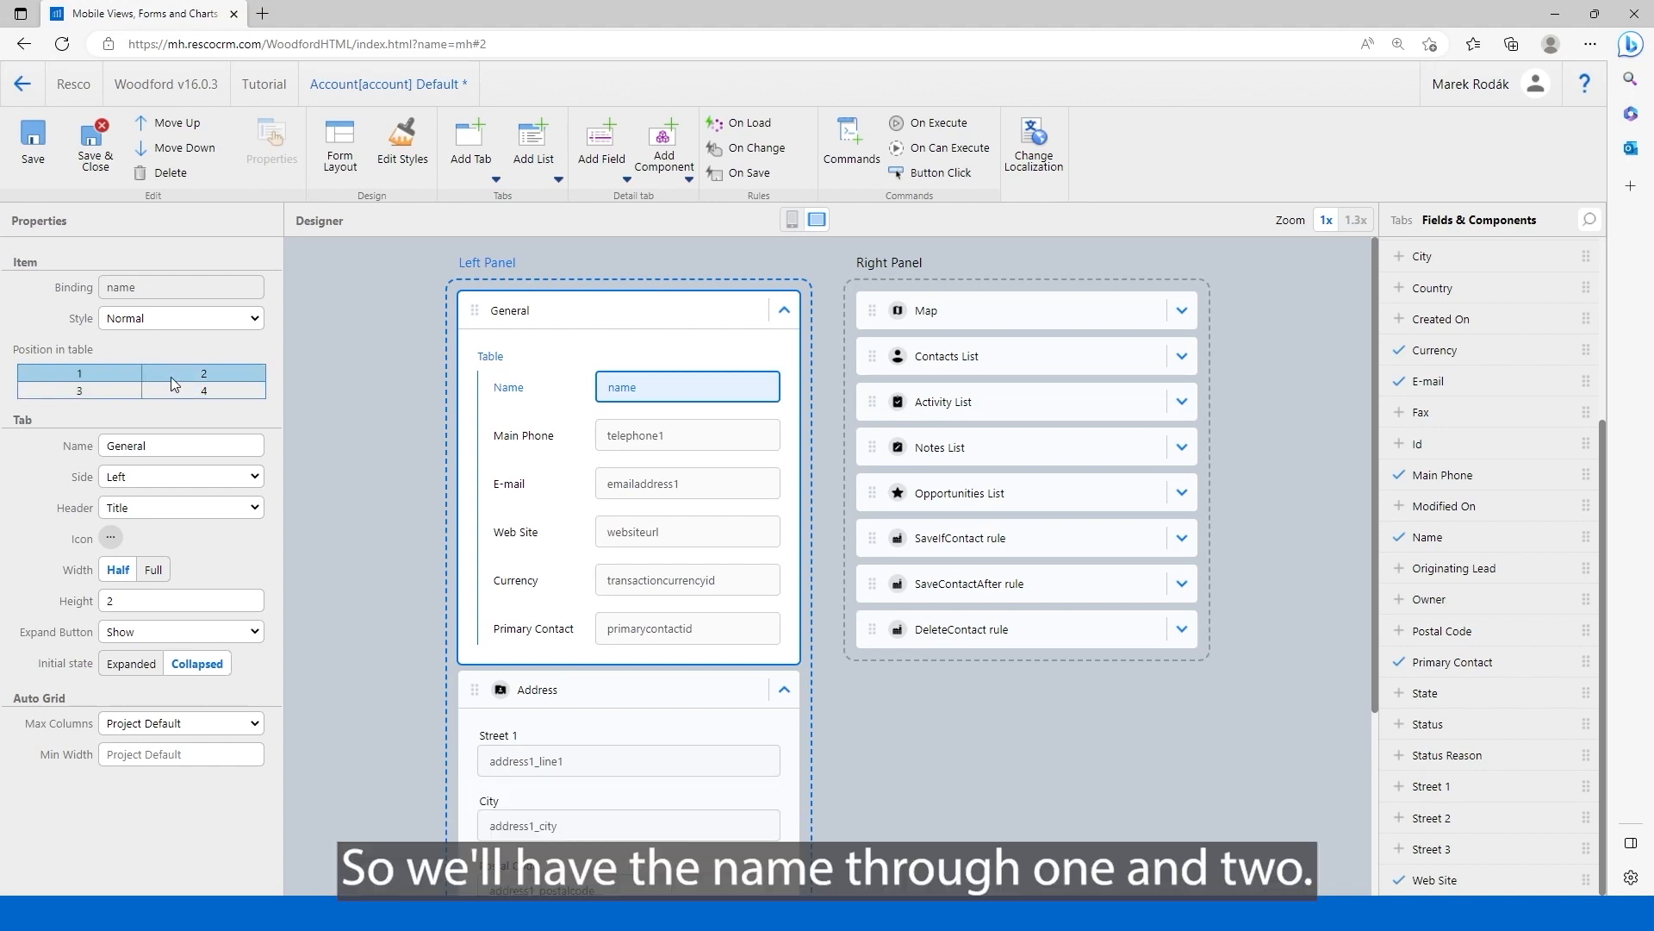
Step: Place the Main Phone field at table position 3 and the E-mail field at position 4
{"action": "left_click", "coordinate": [530, 440]}
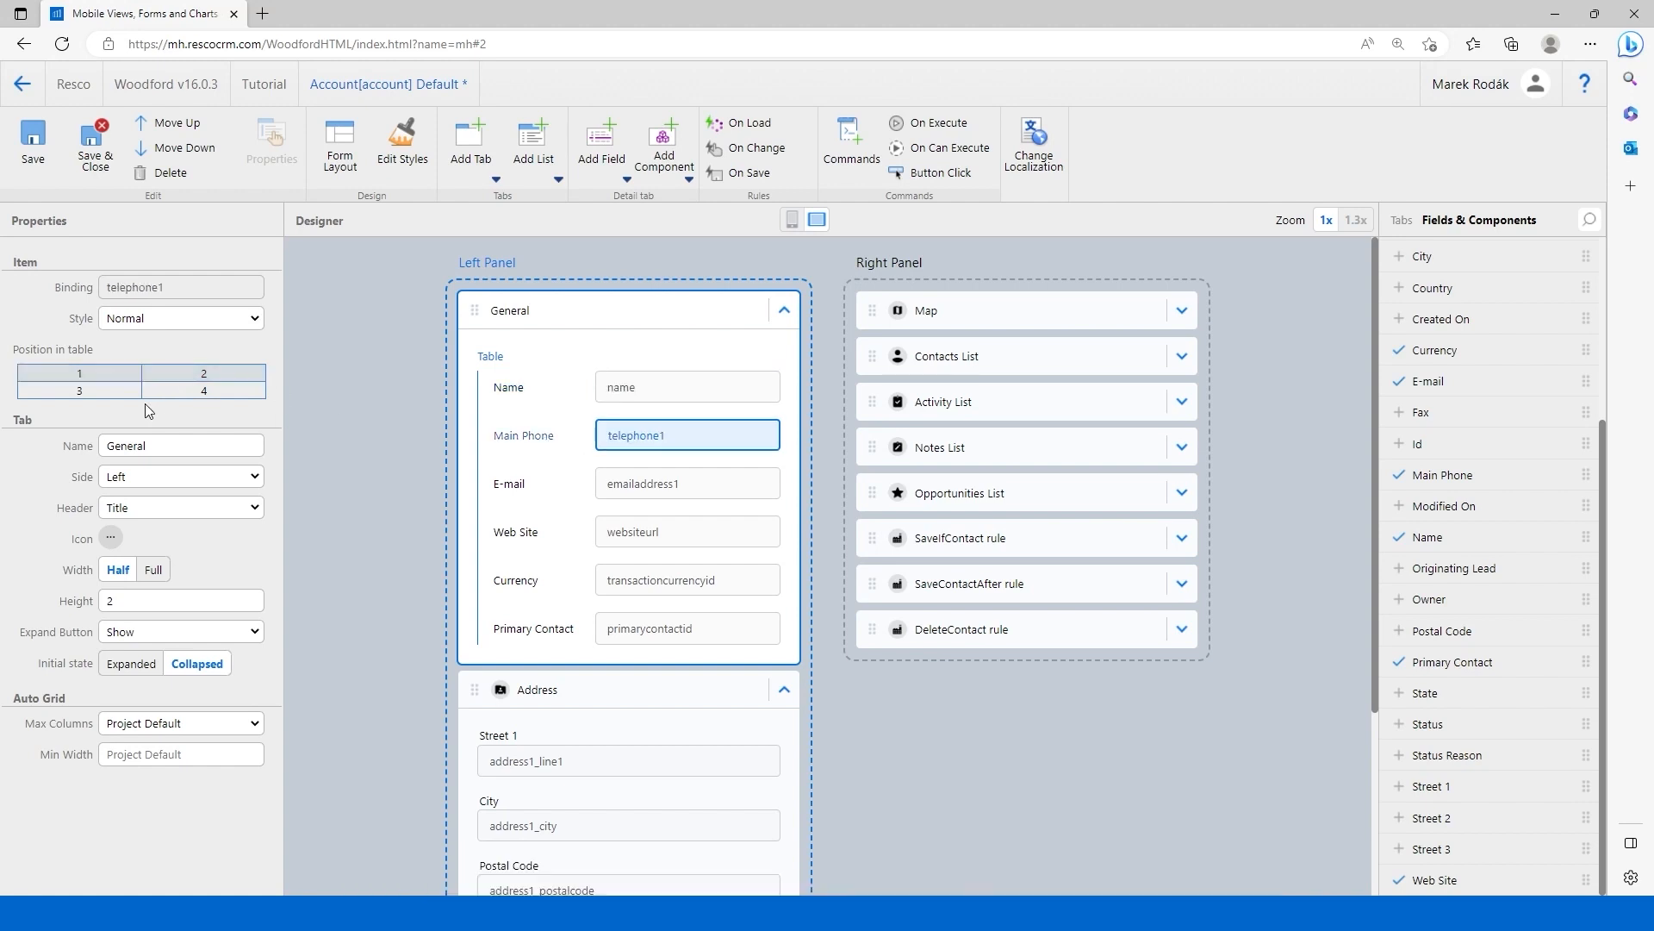
{"action": "left_click", "coordinate": [116, 395]}
{"action": "left_click", "coordinate": [540, 488]}
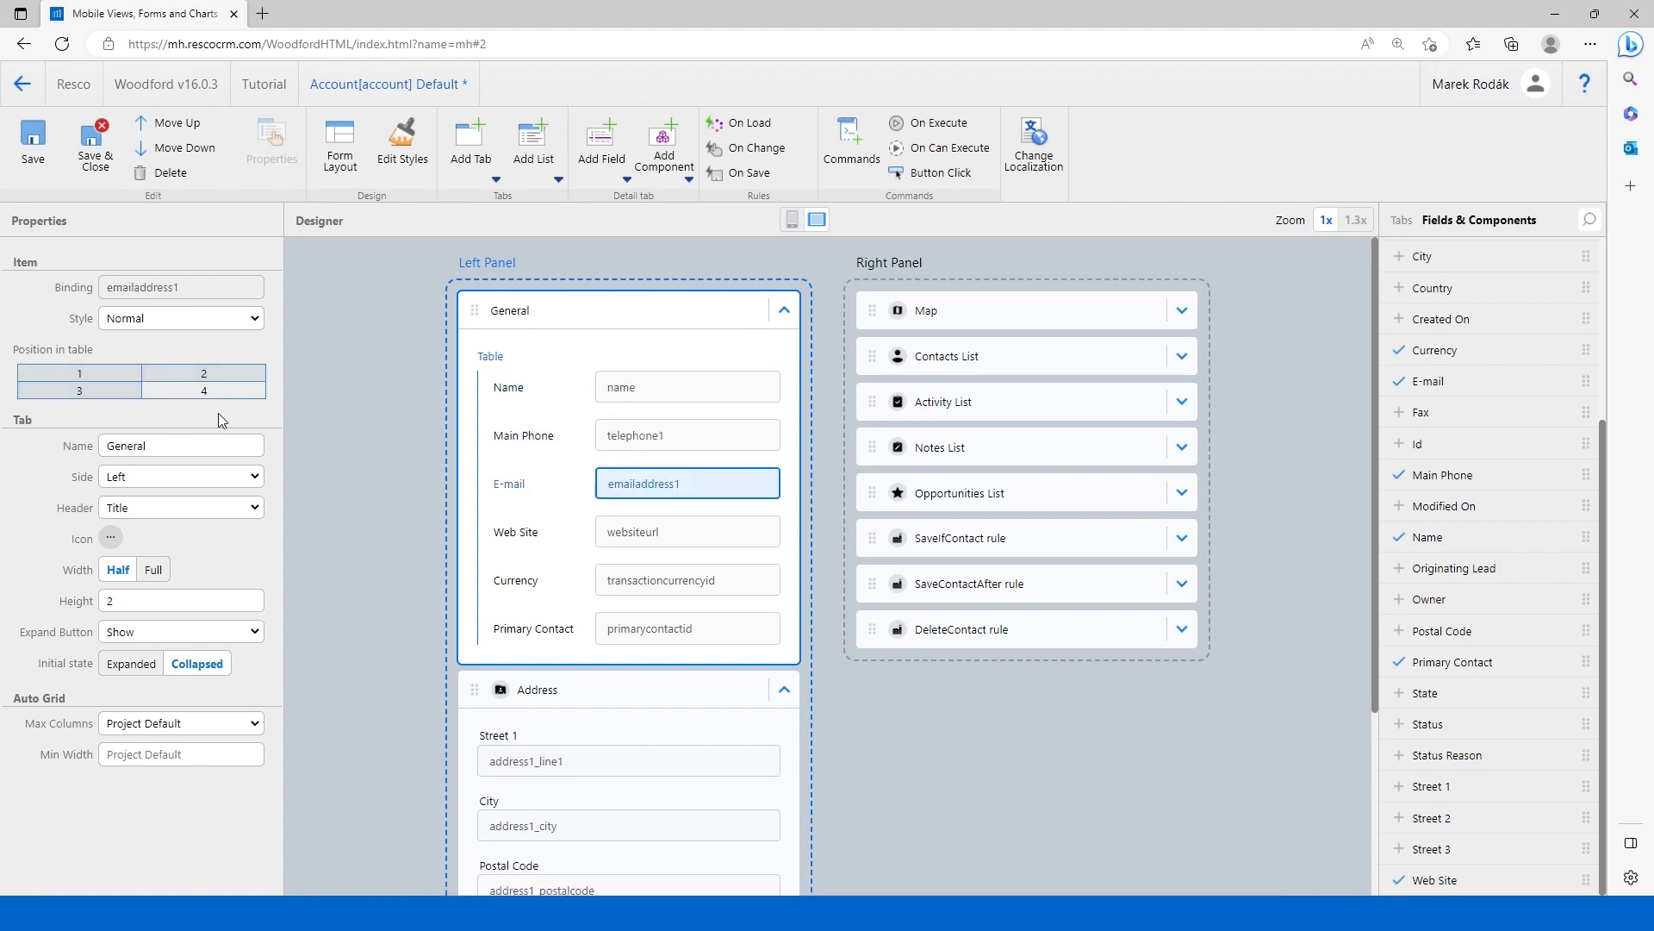
{"action": "left_click", "coordinate": [218, 395]}
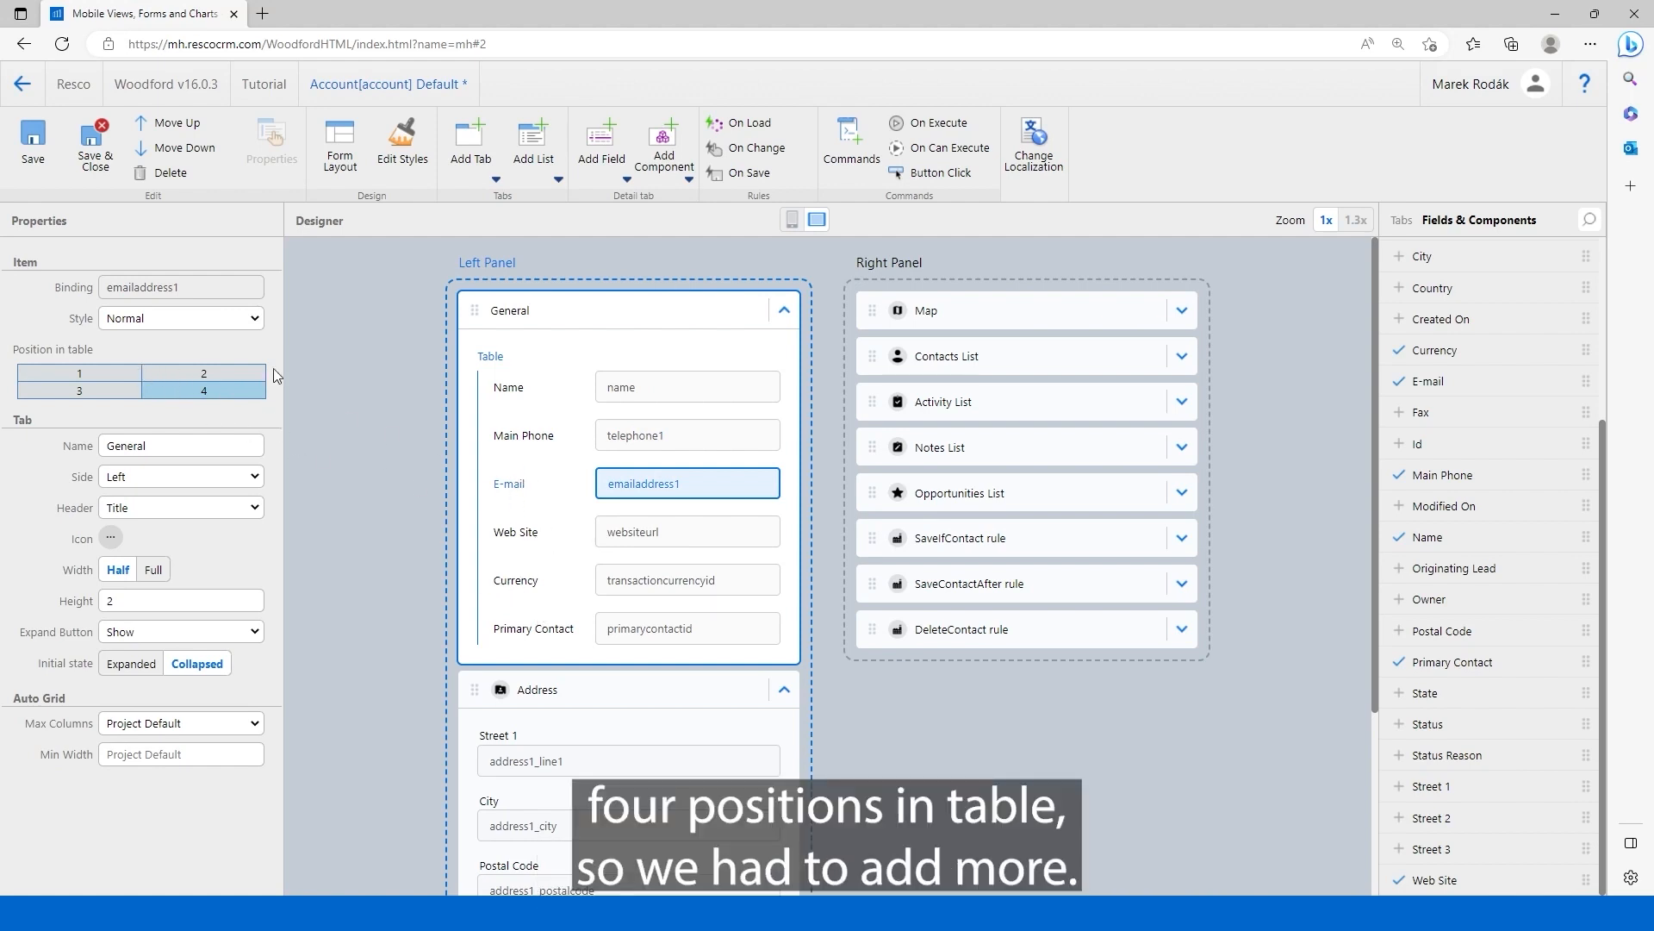
Step: Add two more rows to the table in the General tab for a total of four
{"action": "left_click", "coordinate": [491, 356]}
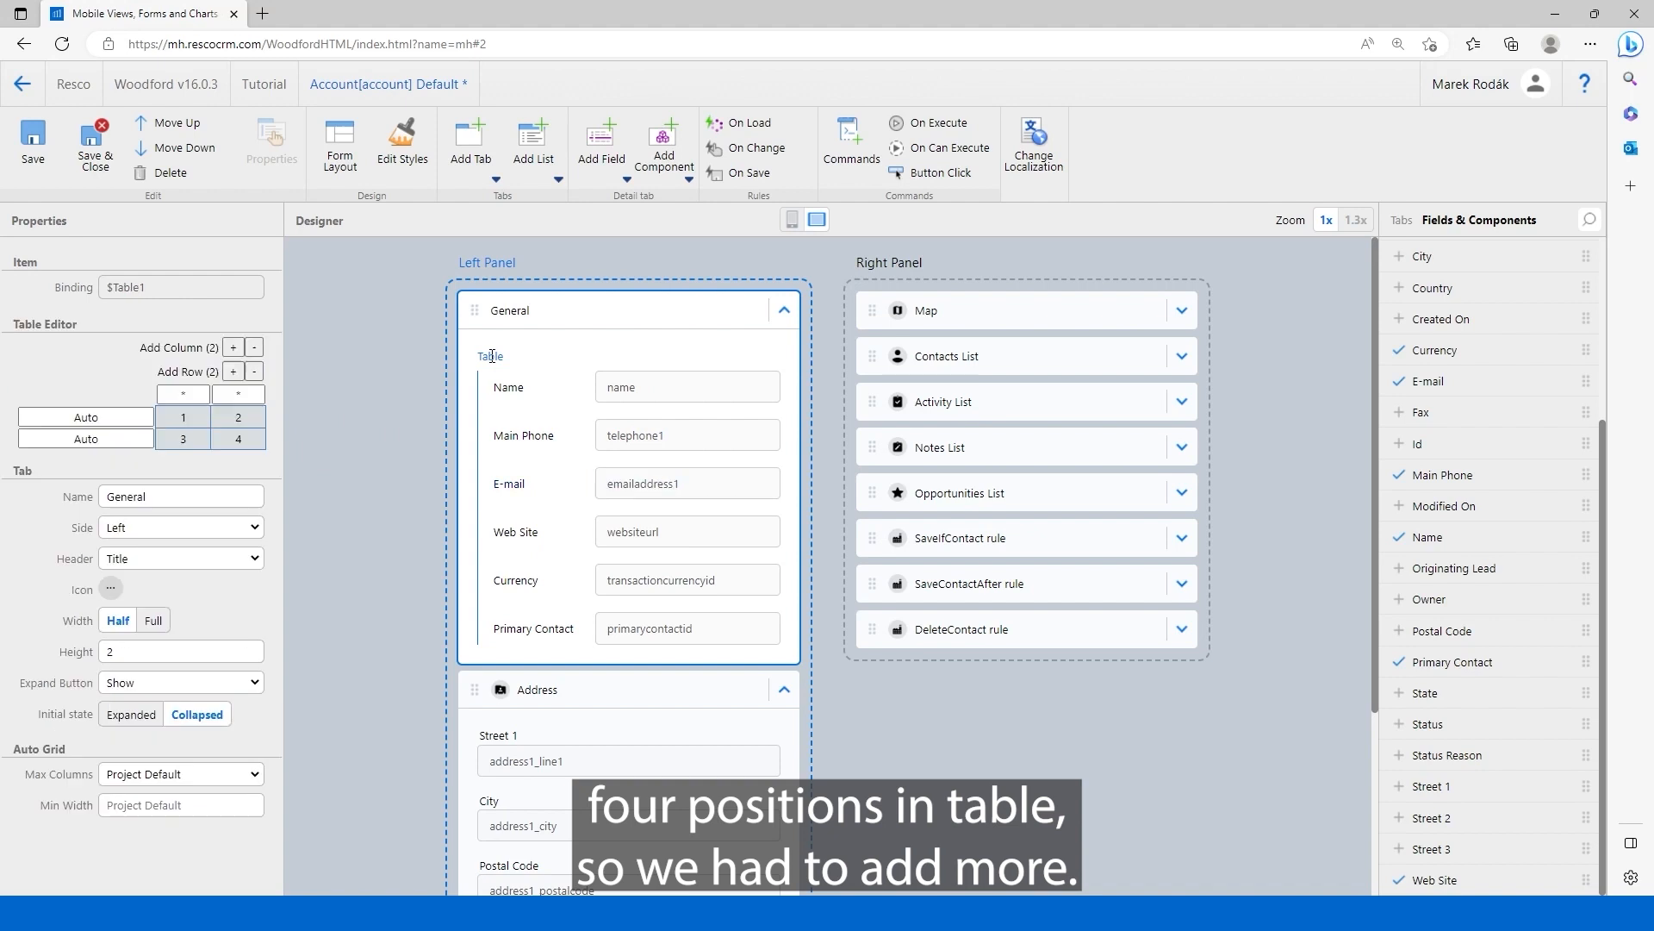
{"action": "left_click", "coordinate": [233, 372]}
{"action": "left_click", "coordinate": [233, 372]}
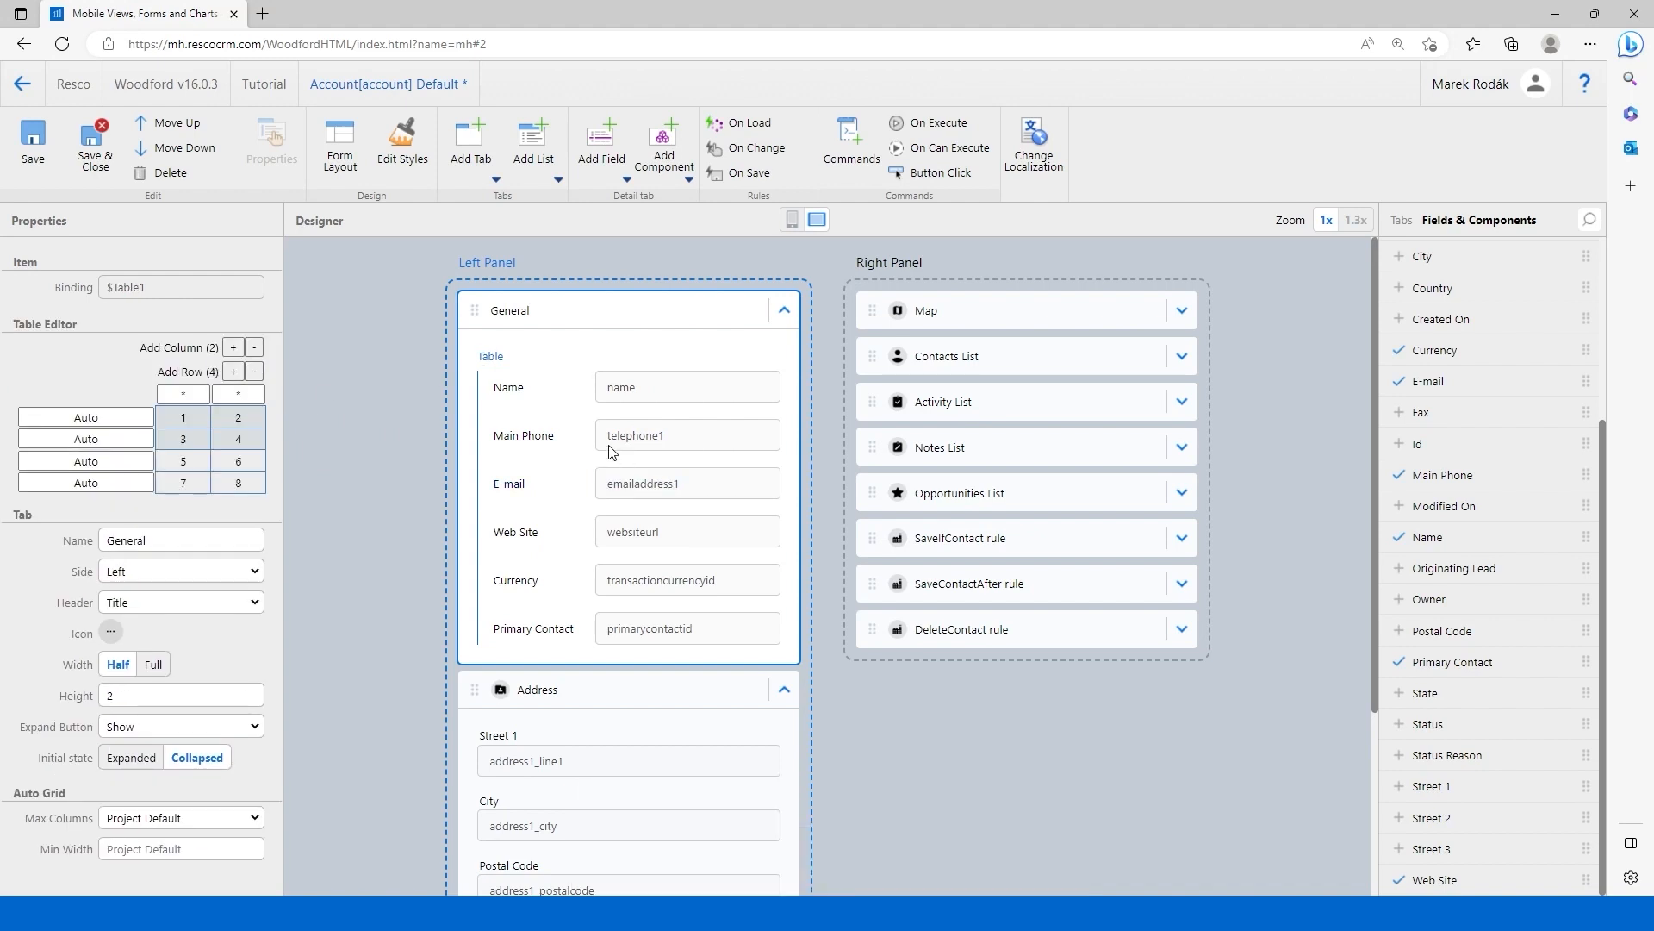
Step: Place Web Site at table position 5, Currency at position 6, and Primary Contact across positions 7 and 8
{"action": "left_click", "coordinate": [526, 534]}
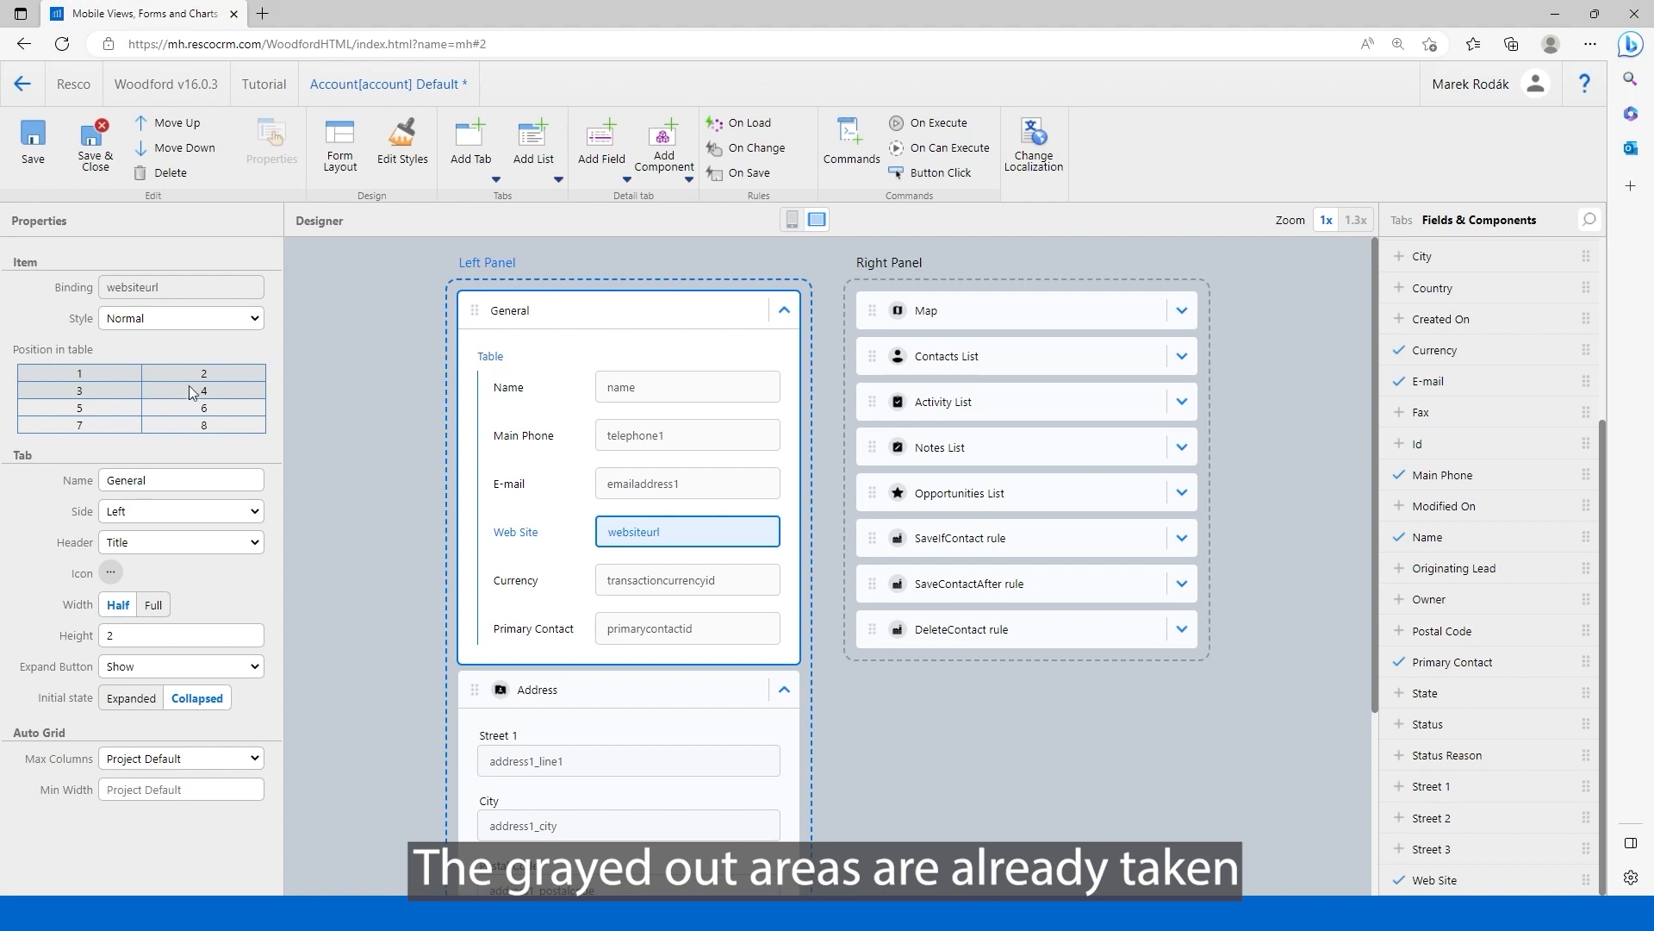
{"action": "left_click", "coordinate": [516, 491]}
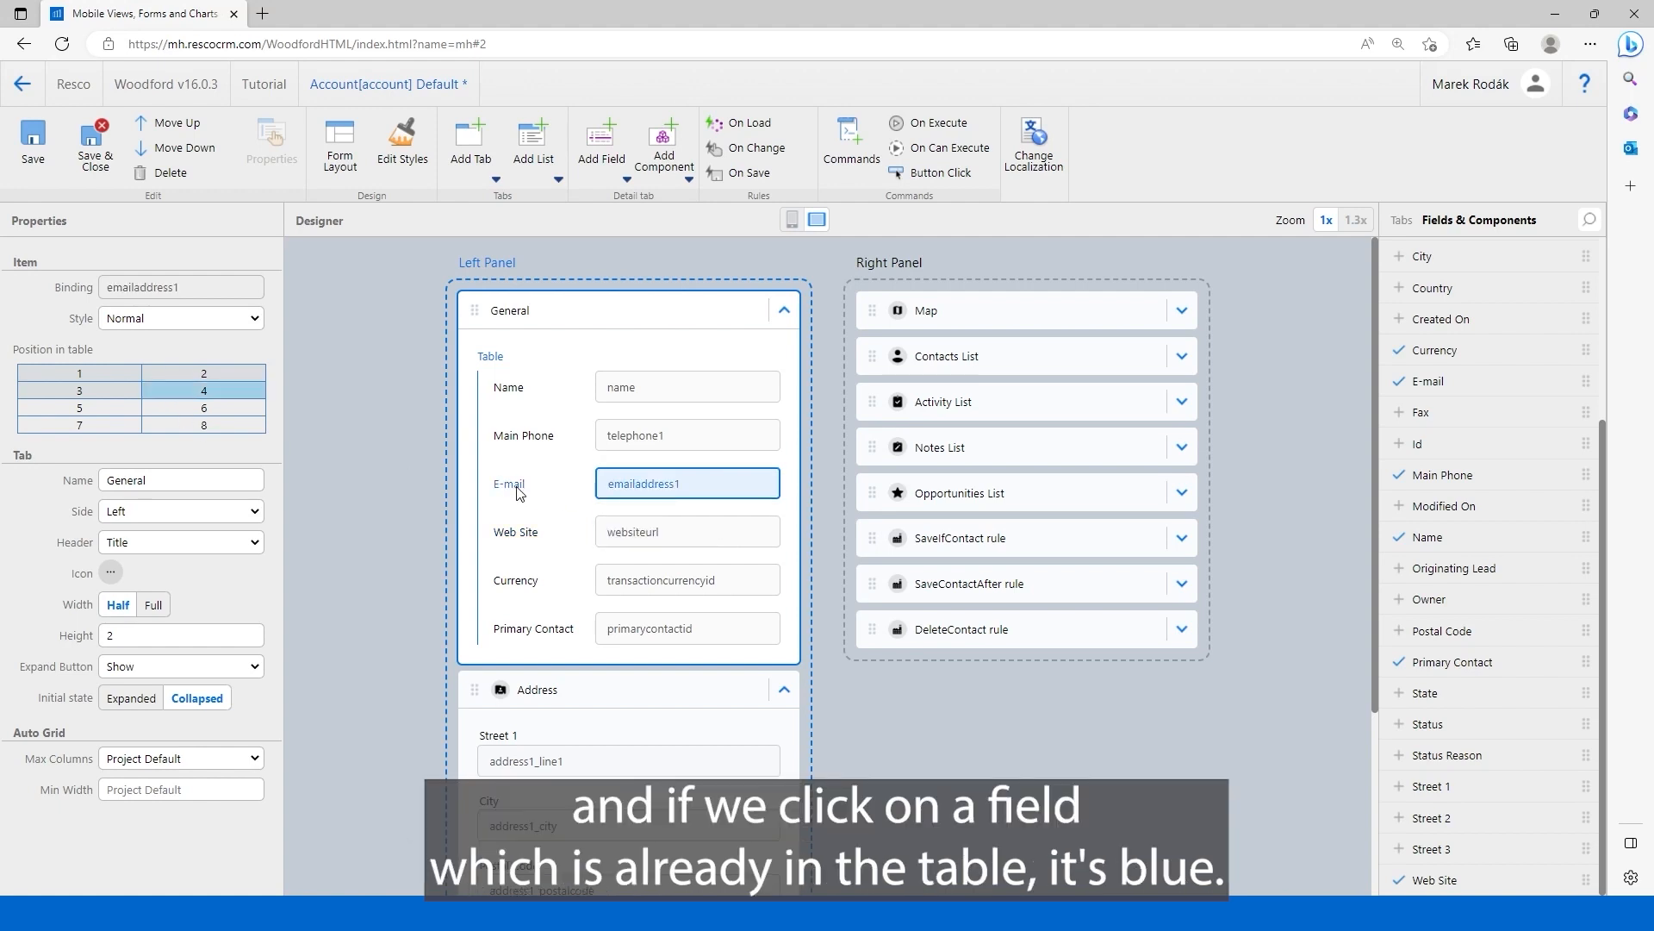
{"action": "left_click", "coordinate": [522, 535]}
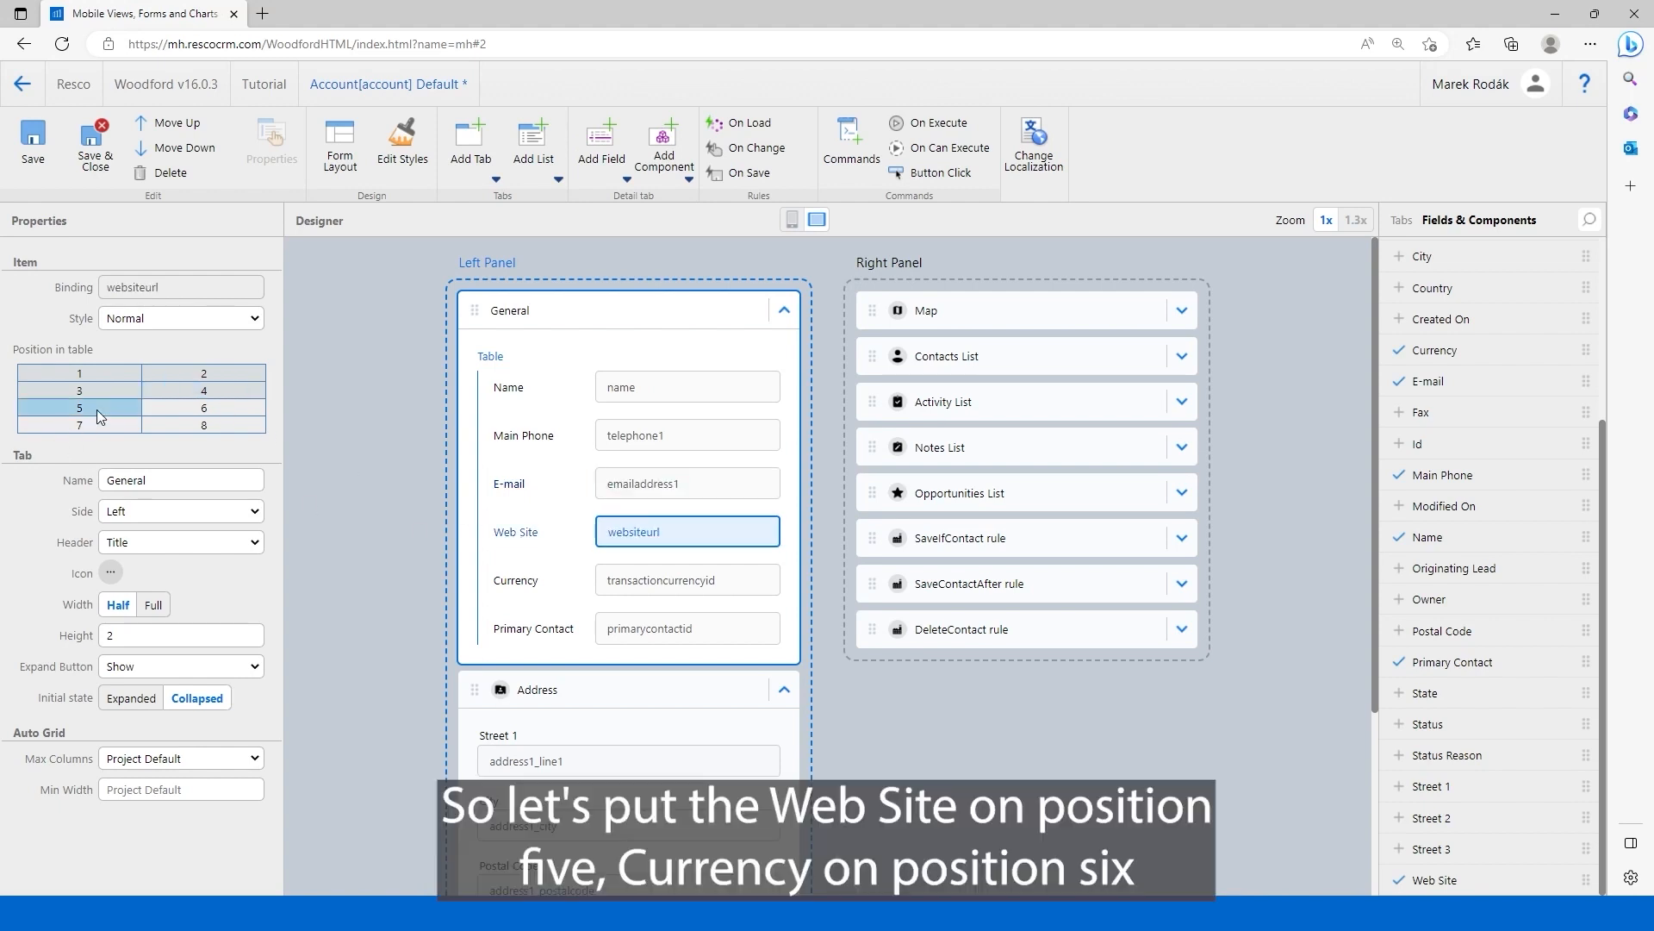
{"action": "left_click", "coordinate": [509, 581]}
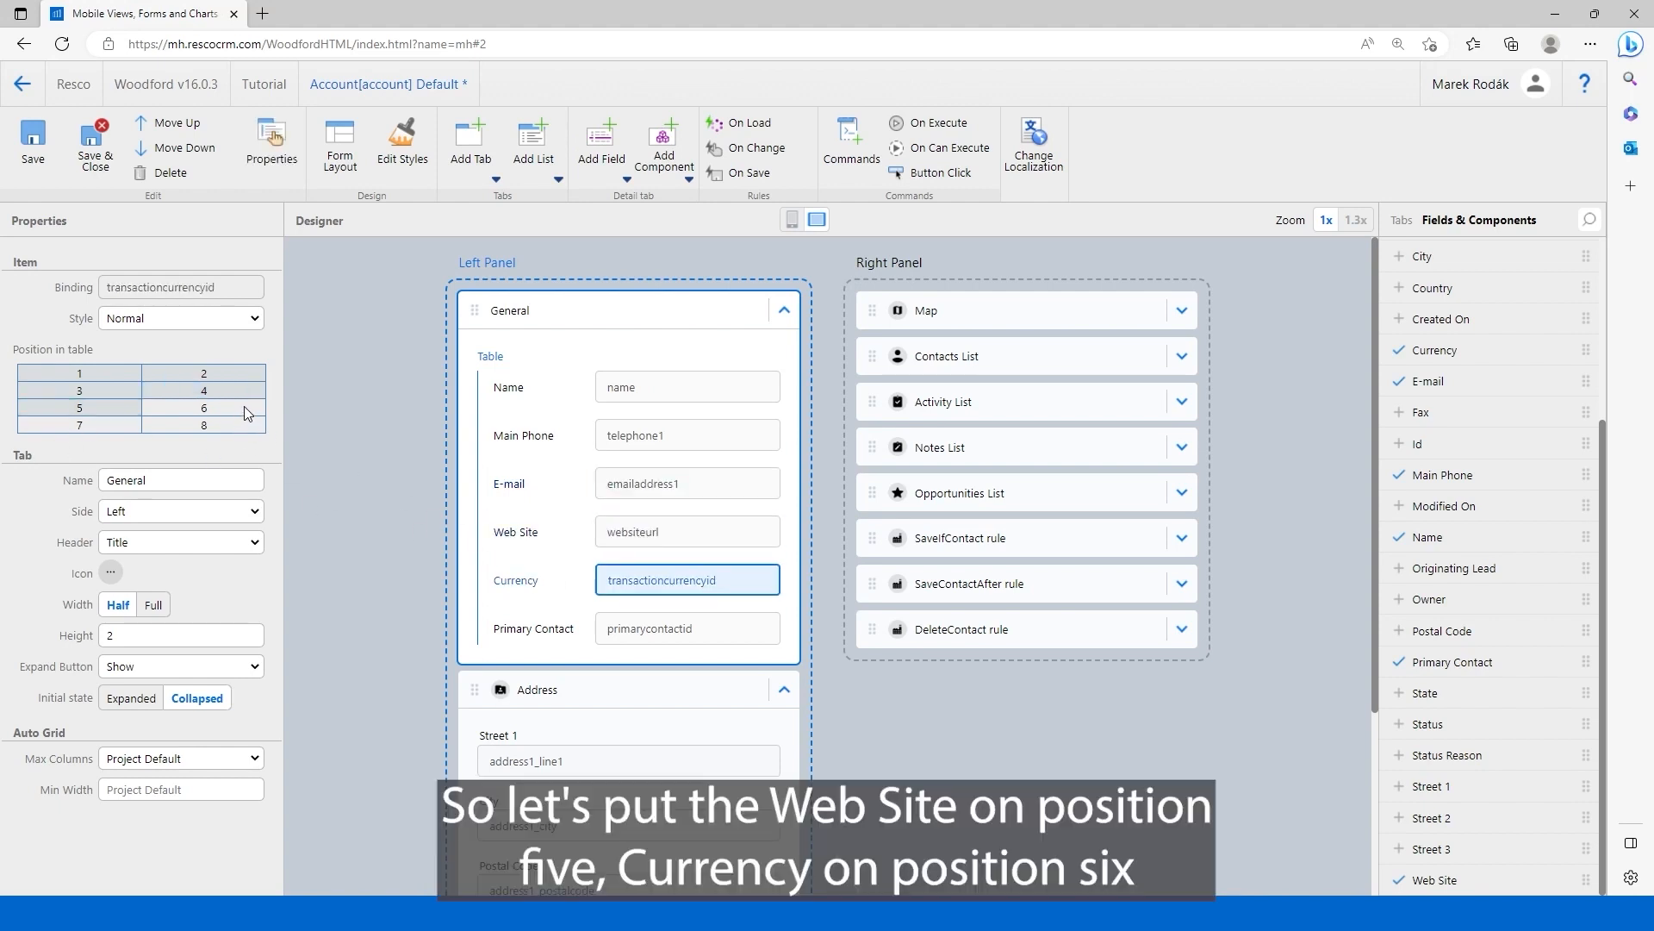
{"action": "left_click", "coordinate": [534, 631]}
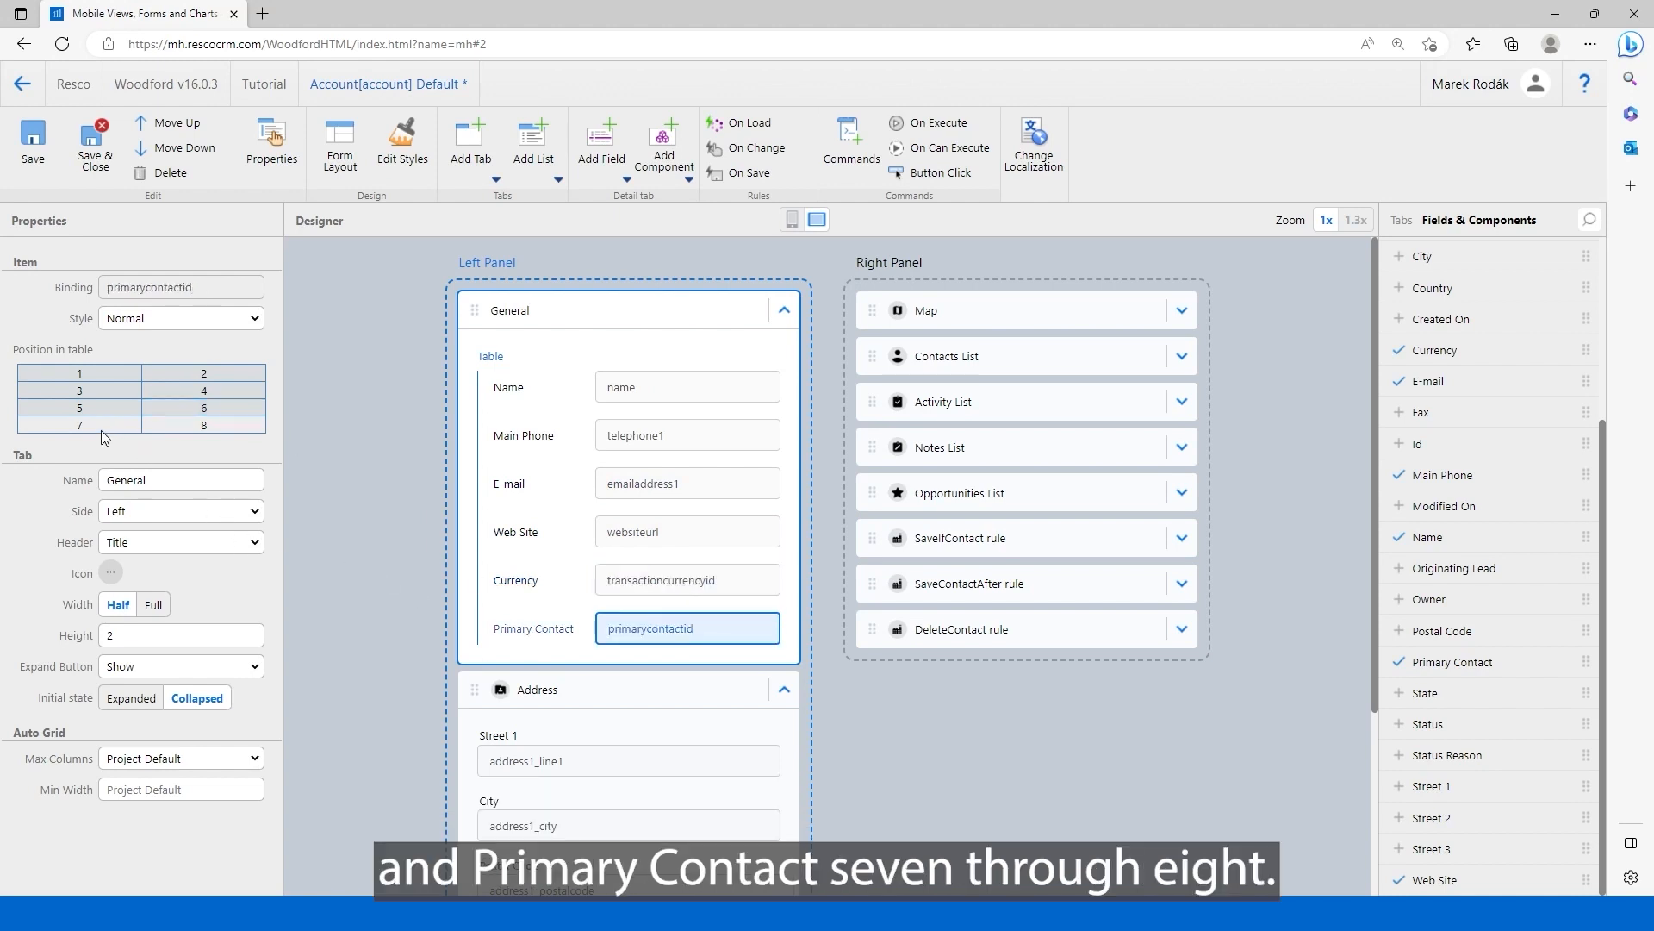
{"action": "left_click_drag", "start_coordinate": [98, 425], "coordinate": [188, 420]}
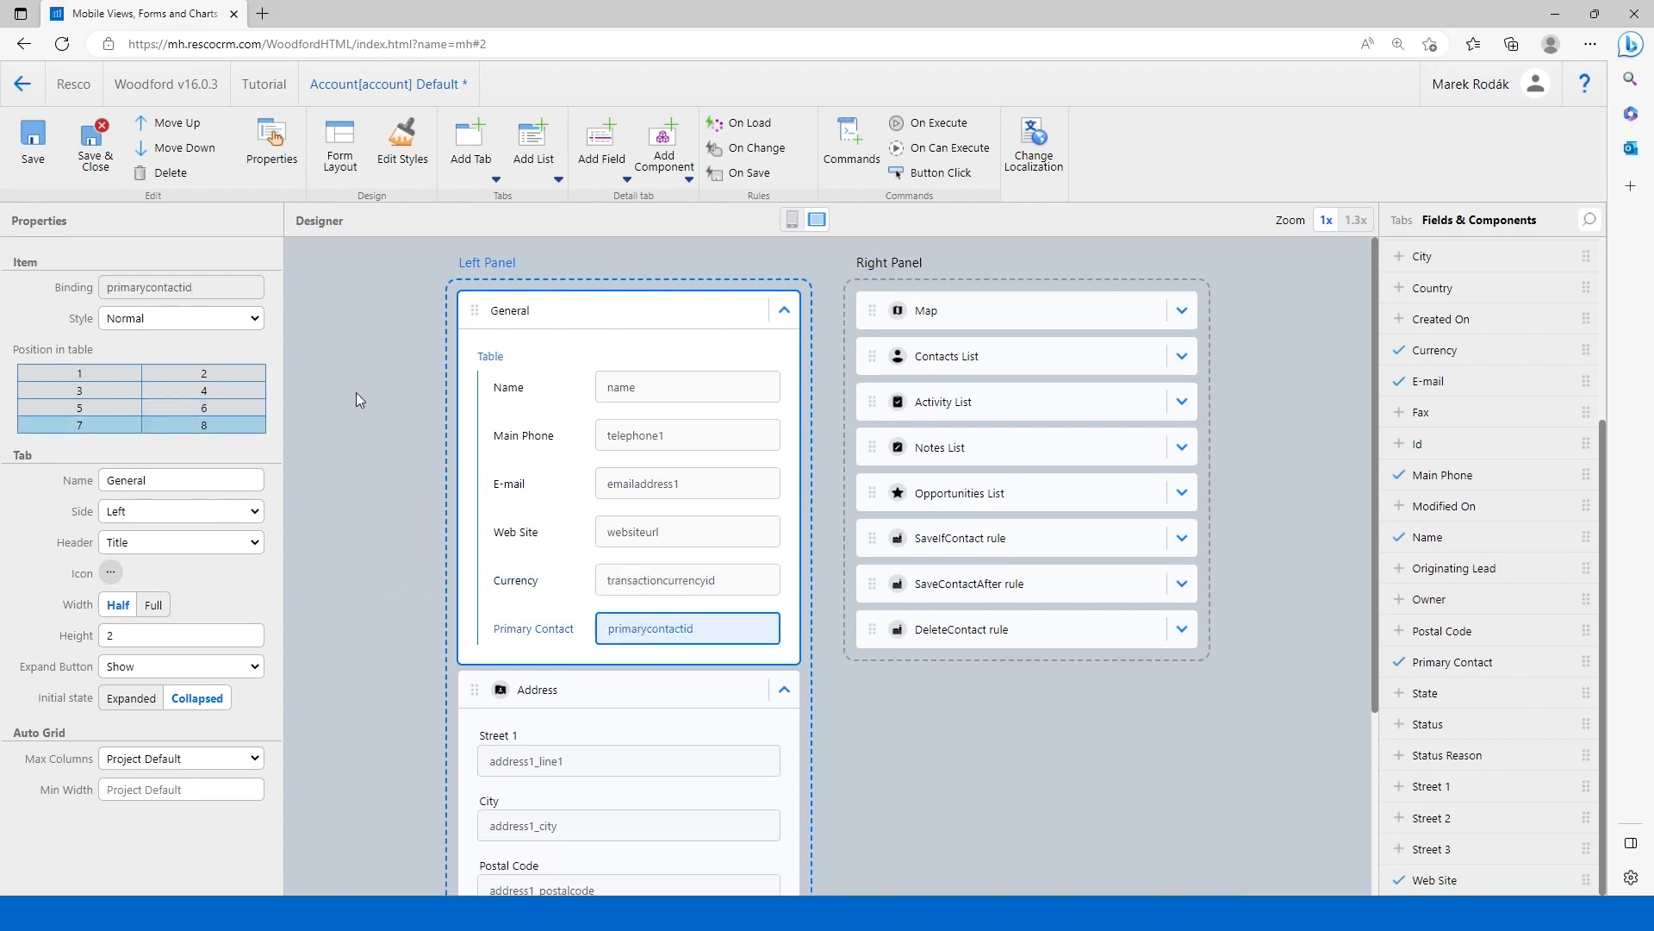
Step: Save and close the Account form, and synchronize the FormUI Tutorial project in the Resco Mobile CRM app
{"action": "left_click", "coordinate": [97, 159]}
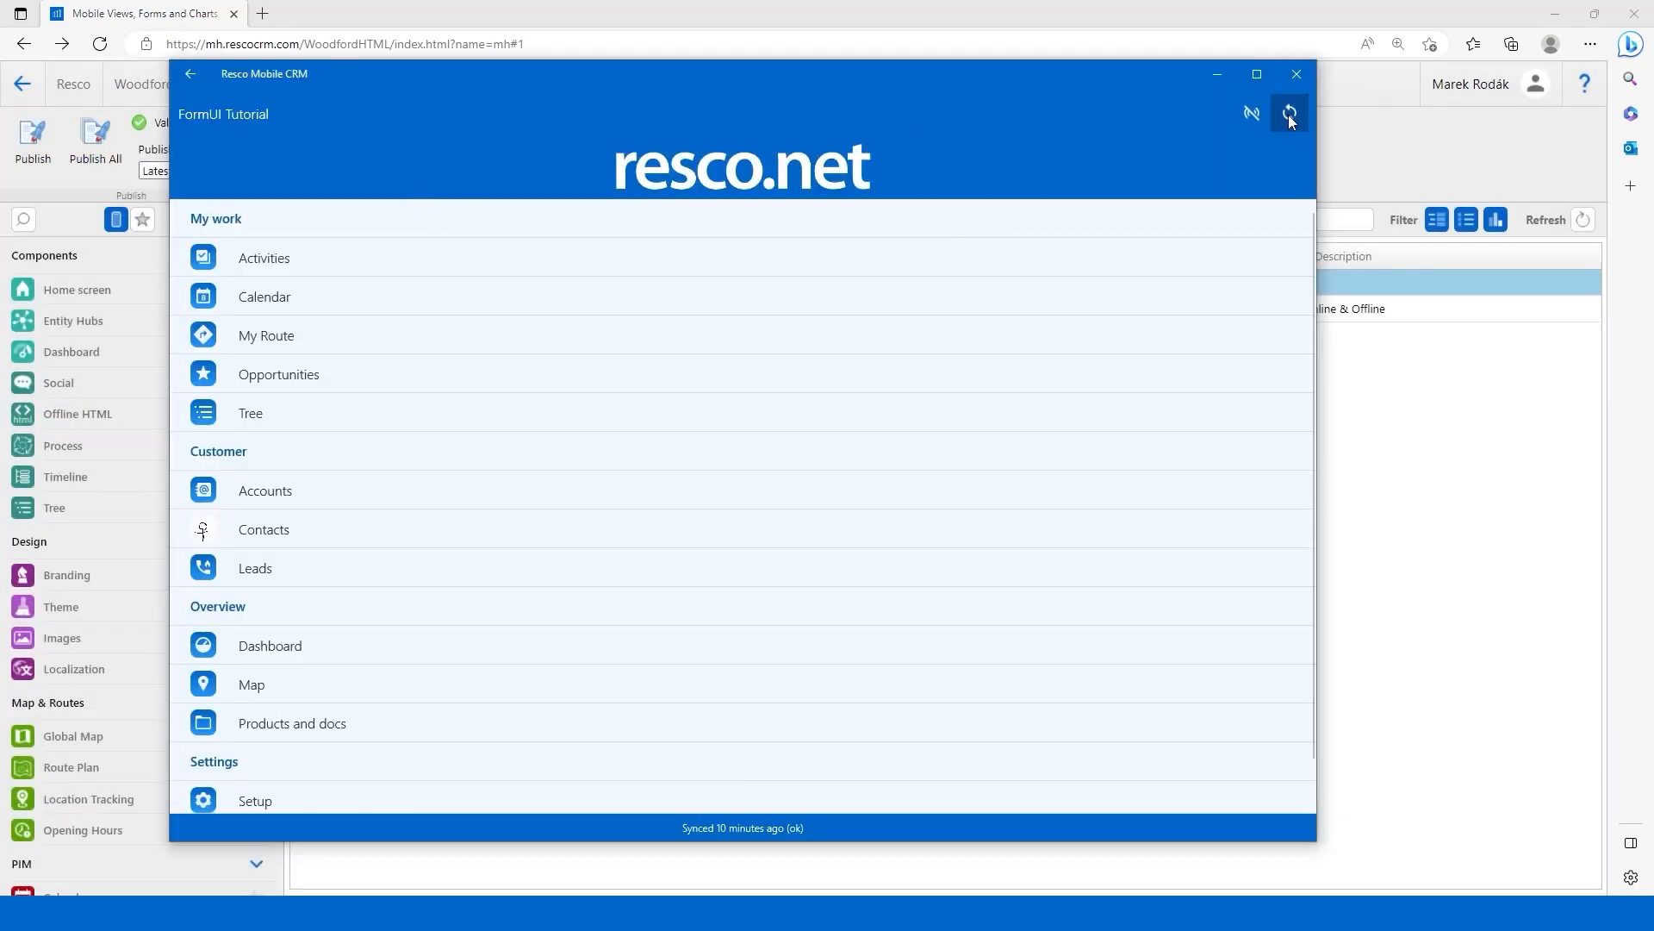
{"action": "left_click", "coordinate": [1289, 116]}
{"action": "left_click", "coordinate": [998, 148]}
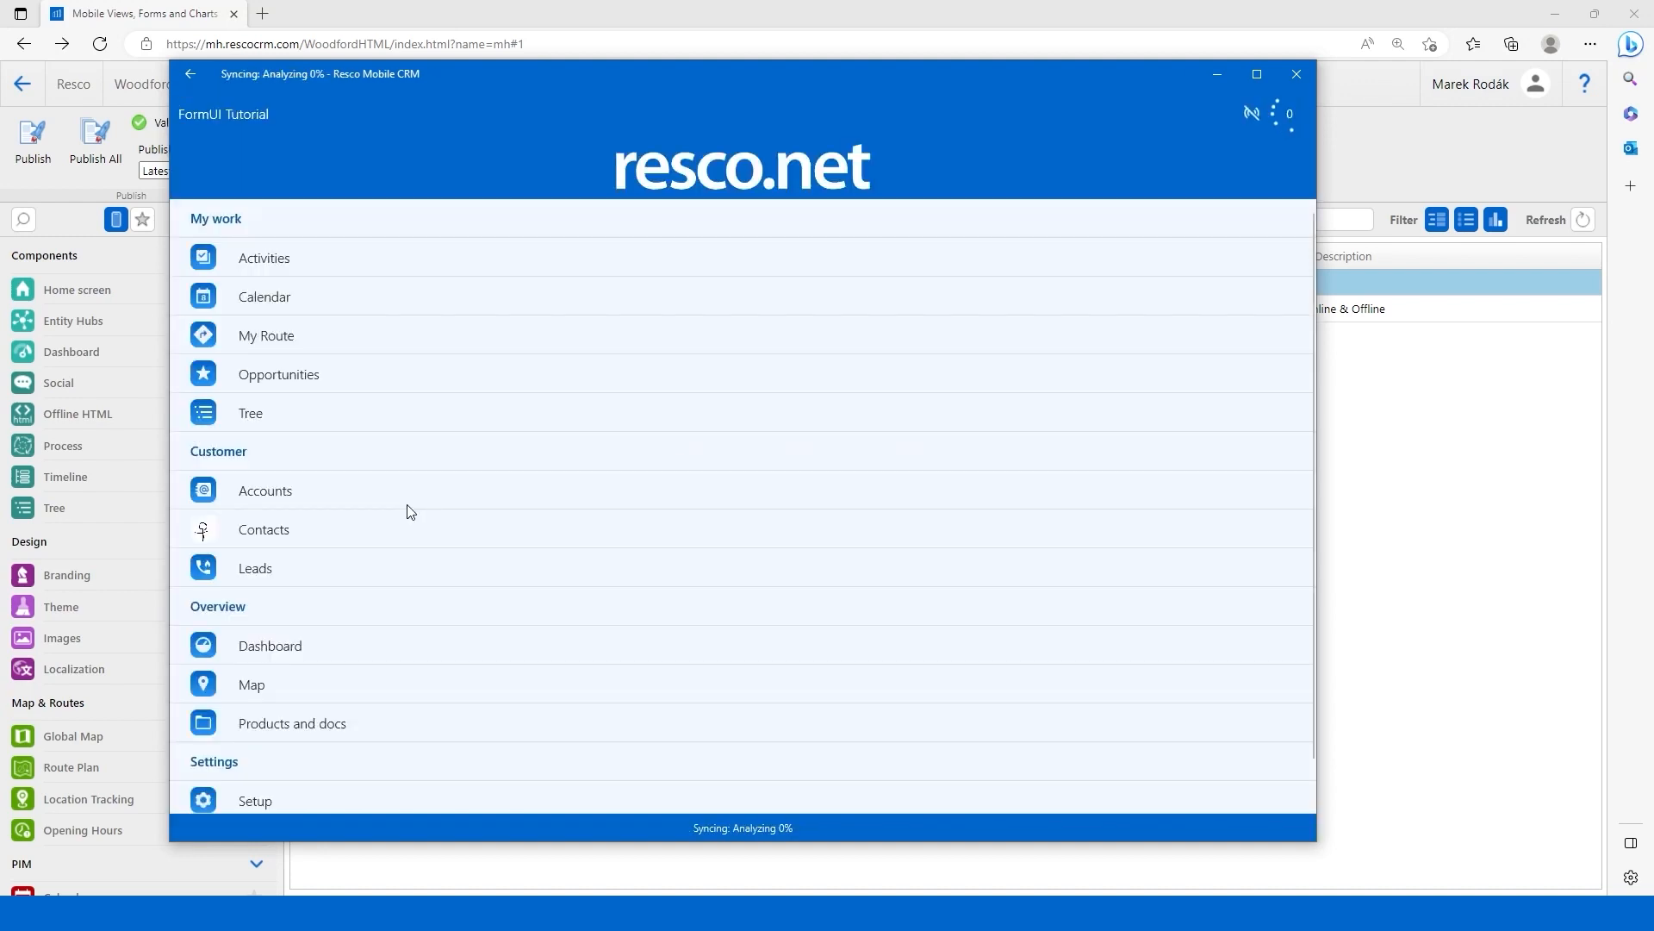
Step: Open the Apollo Apartment Building account and expand its Info section to examine the table layout
{"action": "left_click", "coordinate": [409, 507]}
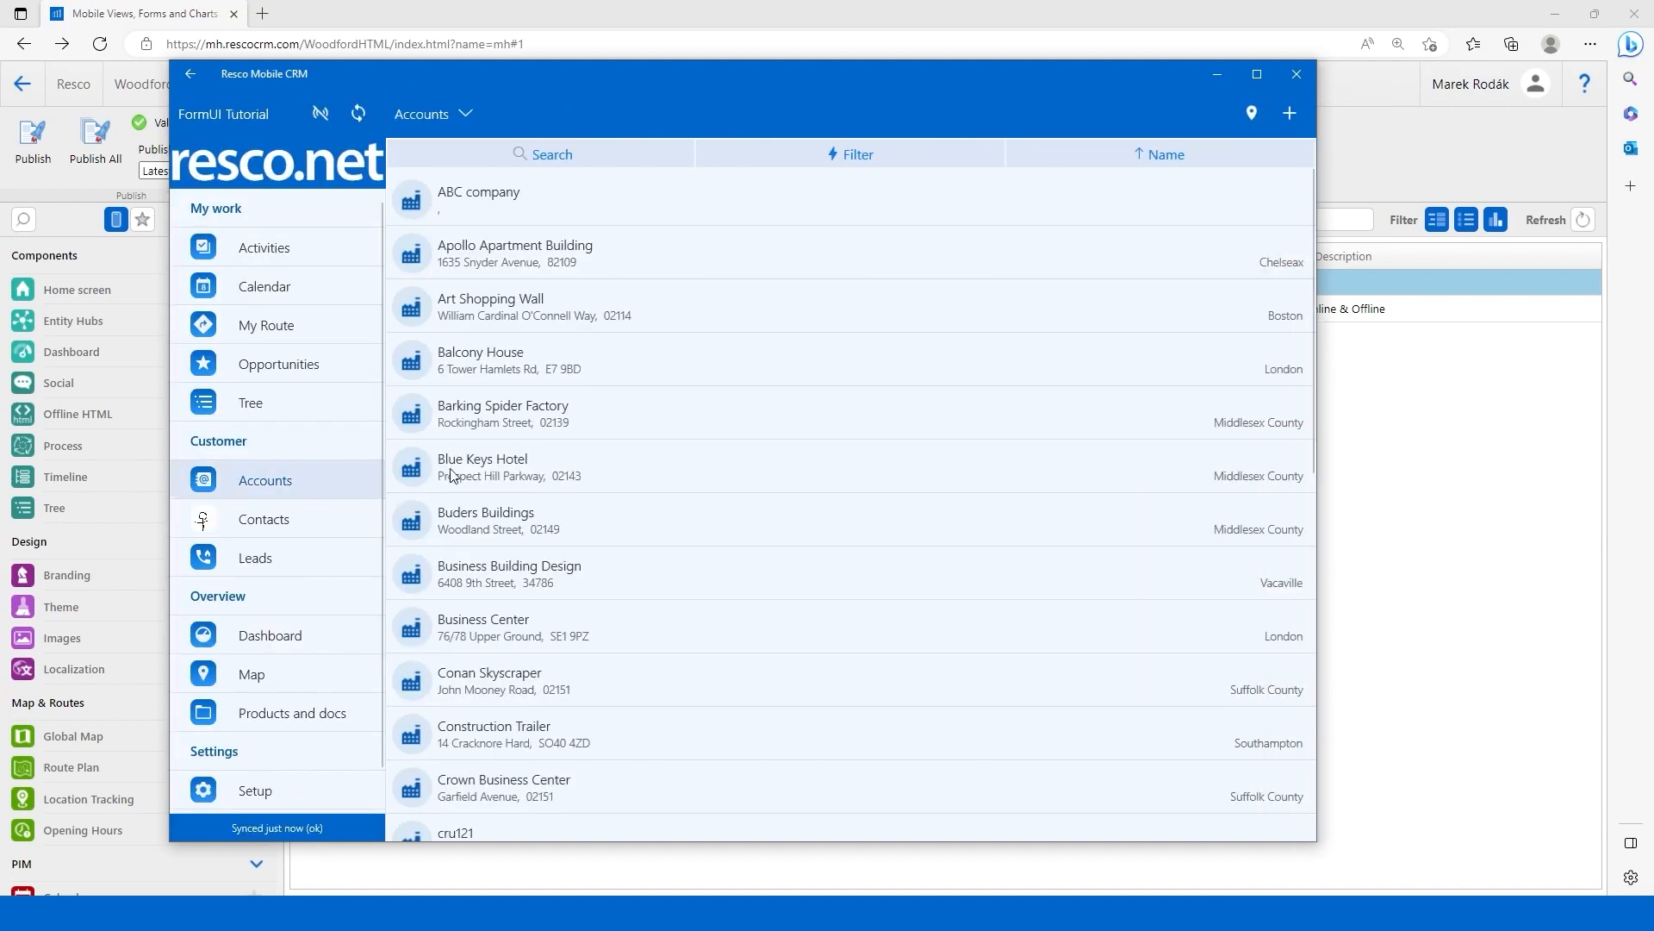
{"action": "left_click", "coordinate": [974, 251]}
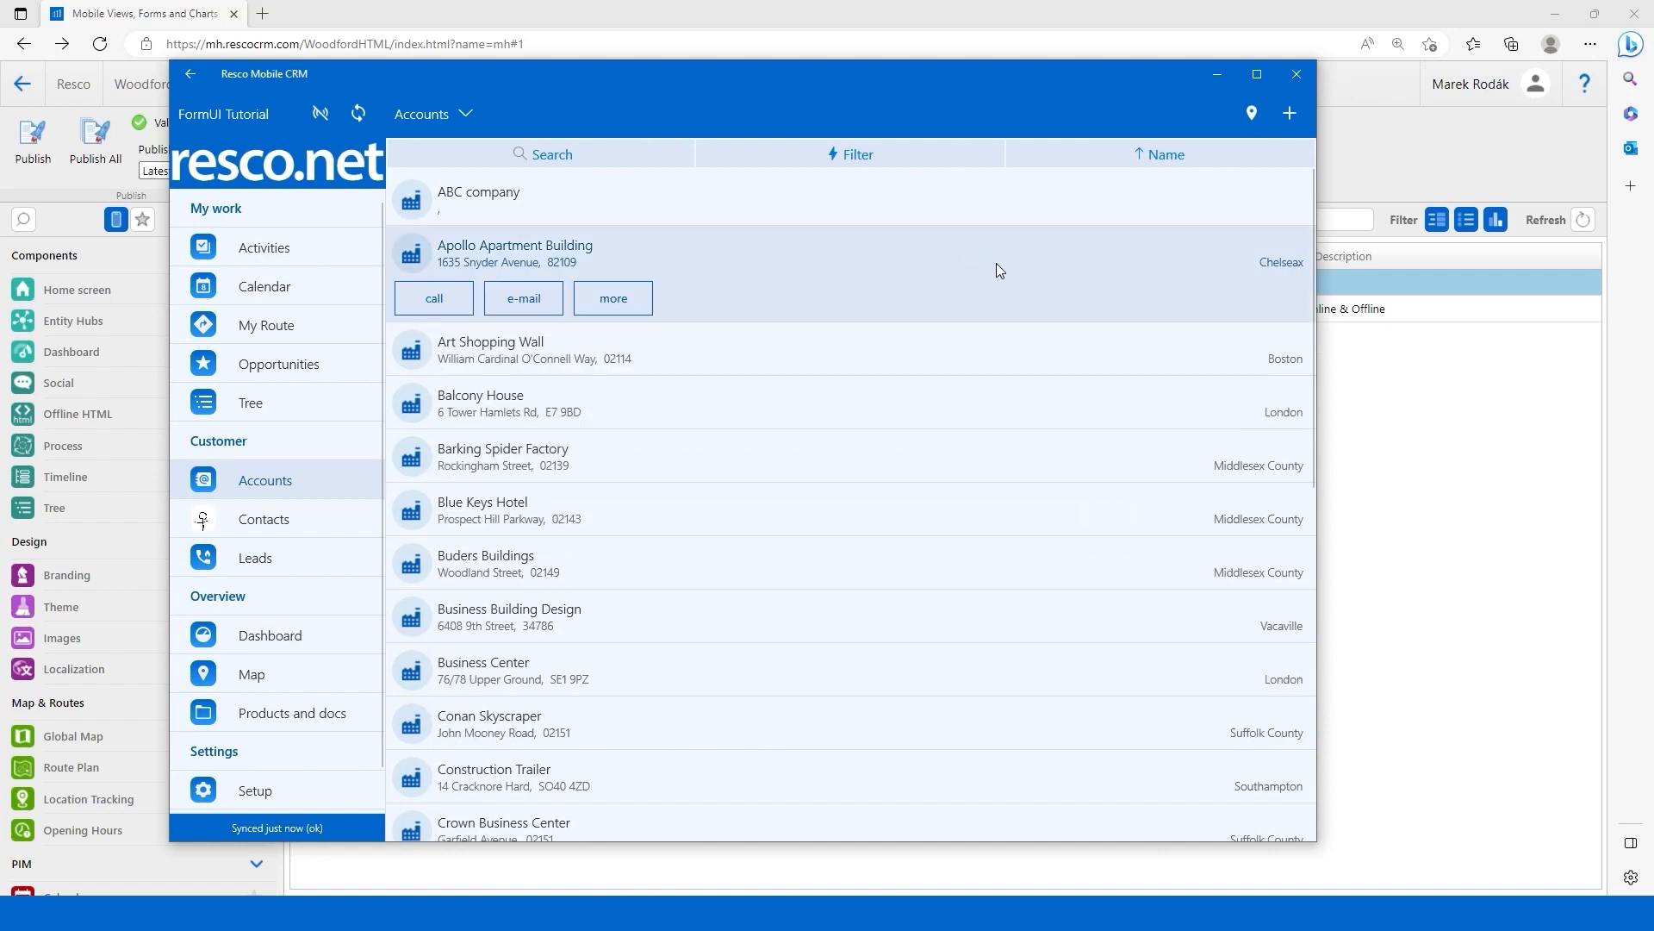
{"action": "left_click", "coordinate": [639, 305]}
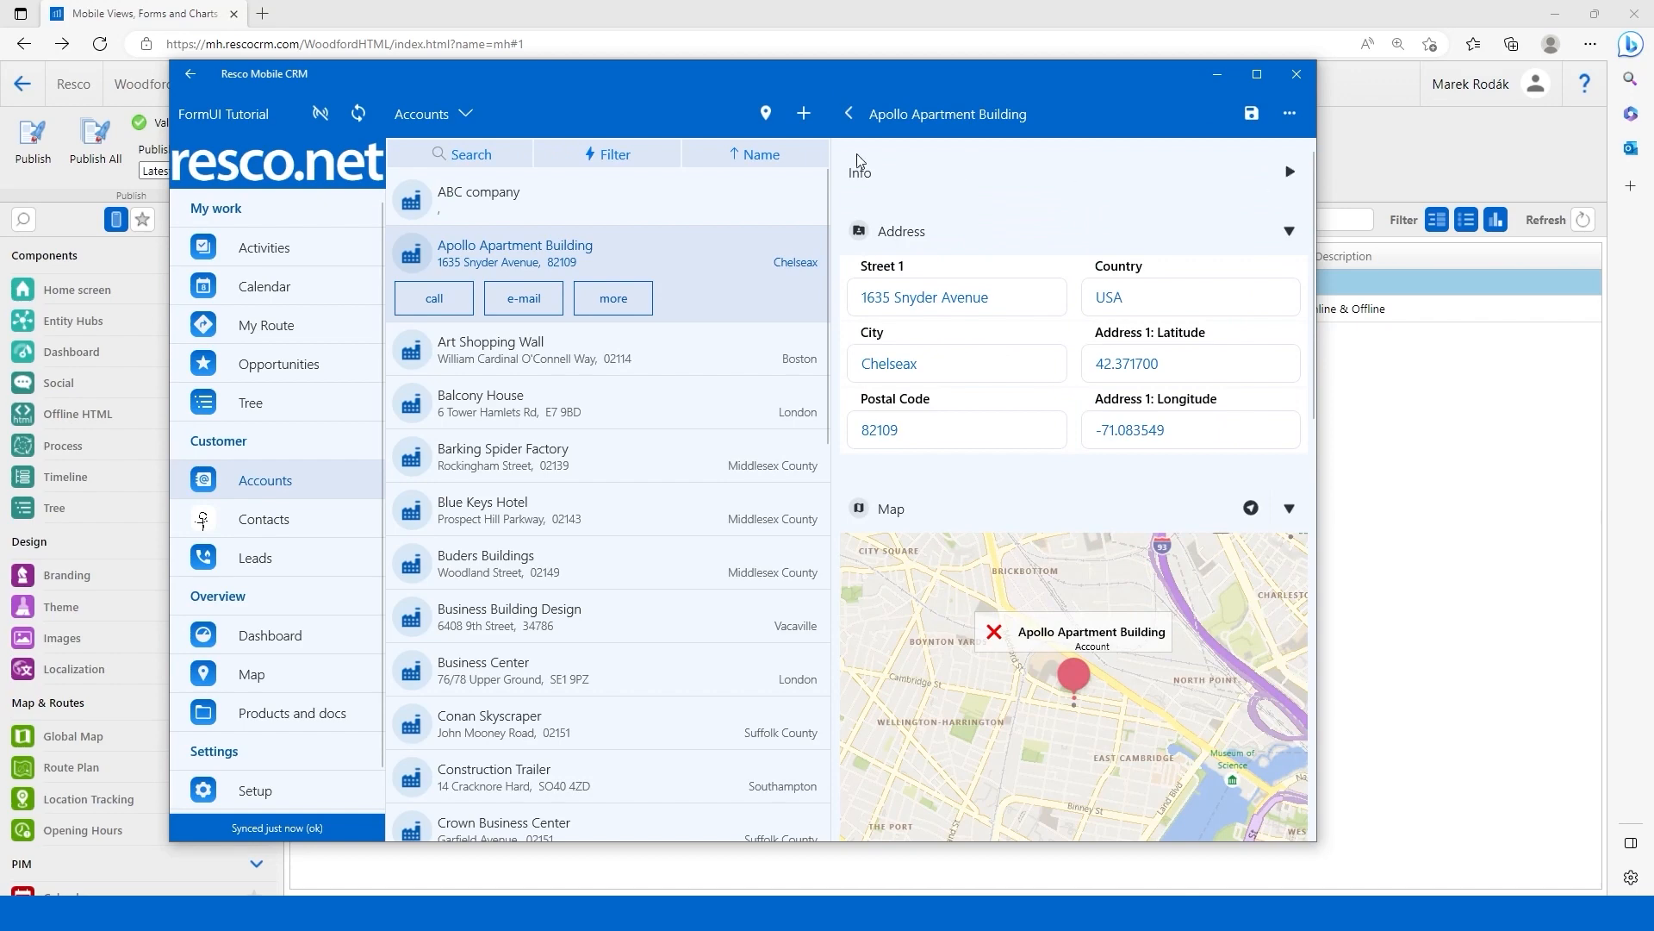
{"action": "left_click", "coordinate": [1290, 173]}
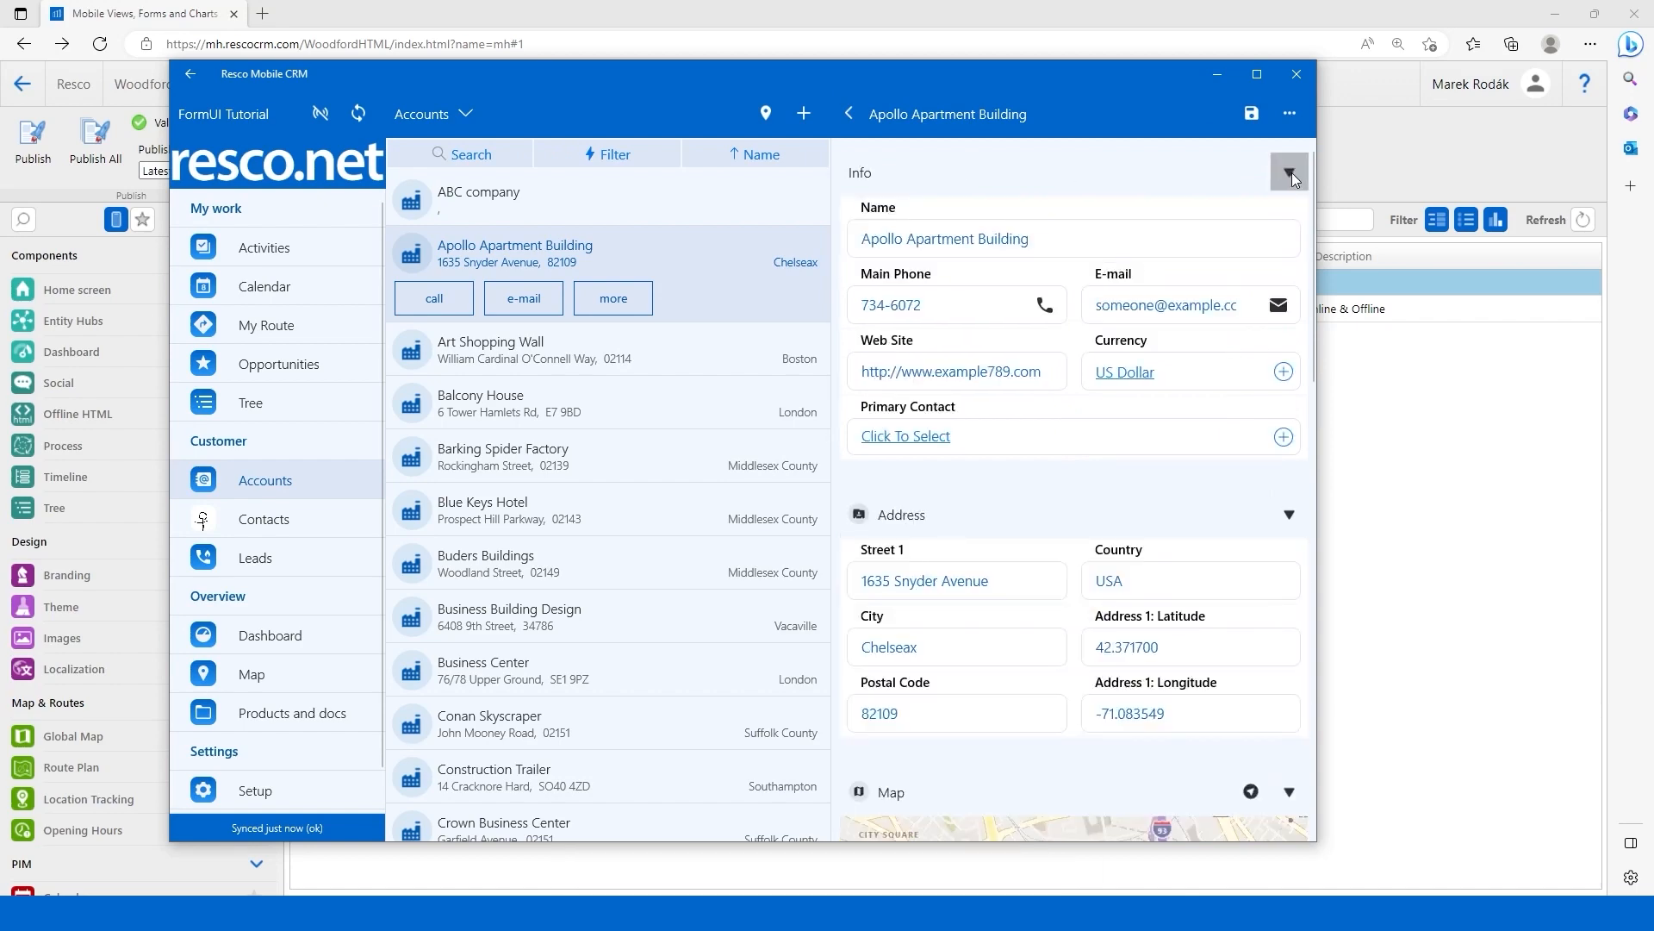
Step: Maximize, restore and slightly widen the app window to check how the account form's table layout responds
{"action": "left_click", "coordinate": [1266, 79]}
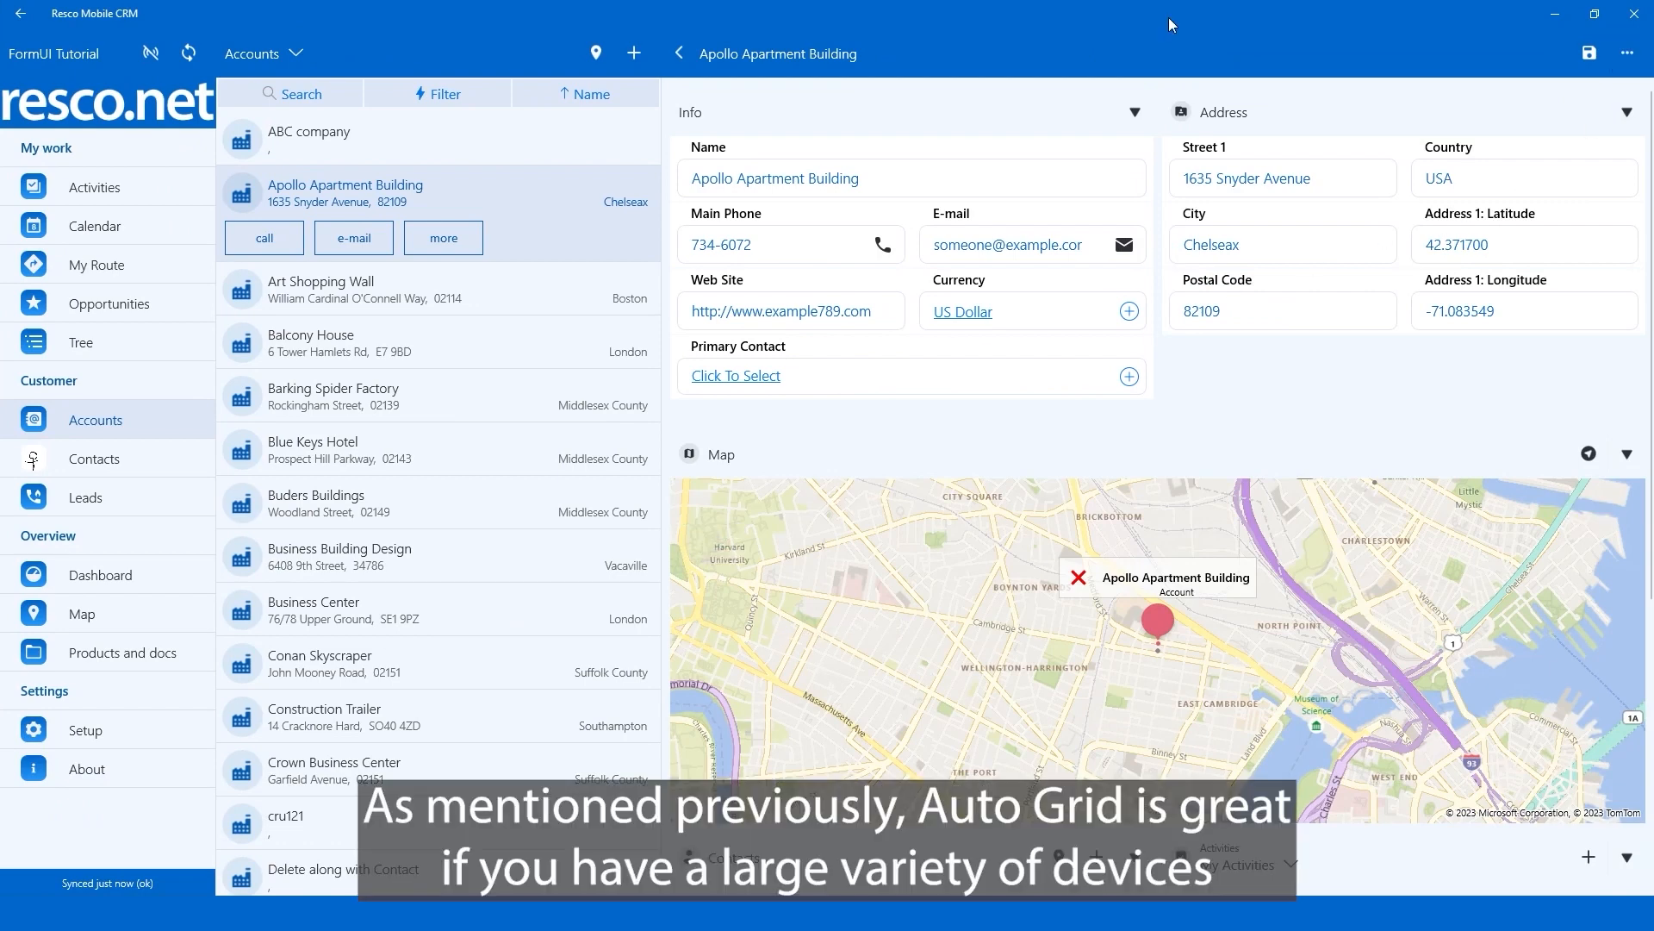
{"action": "double_click", "coordinate": [1295, 18]}
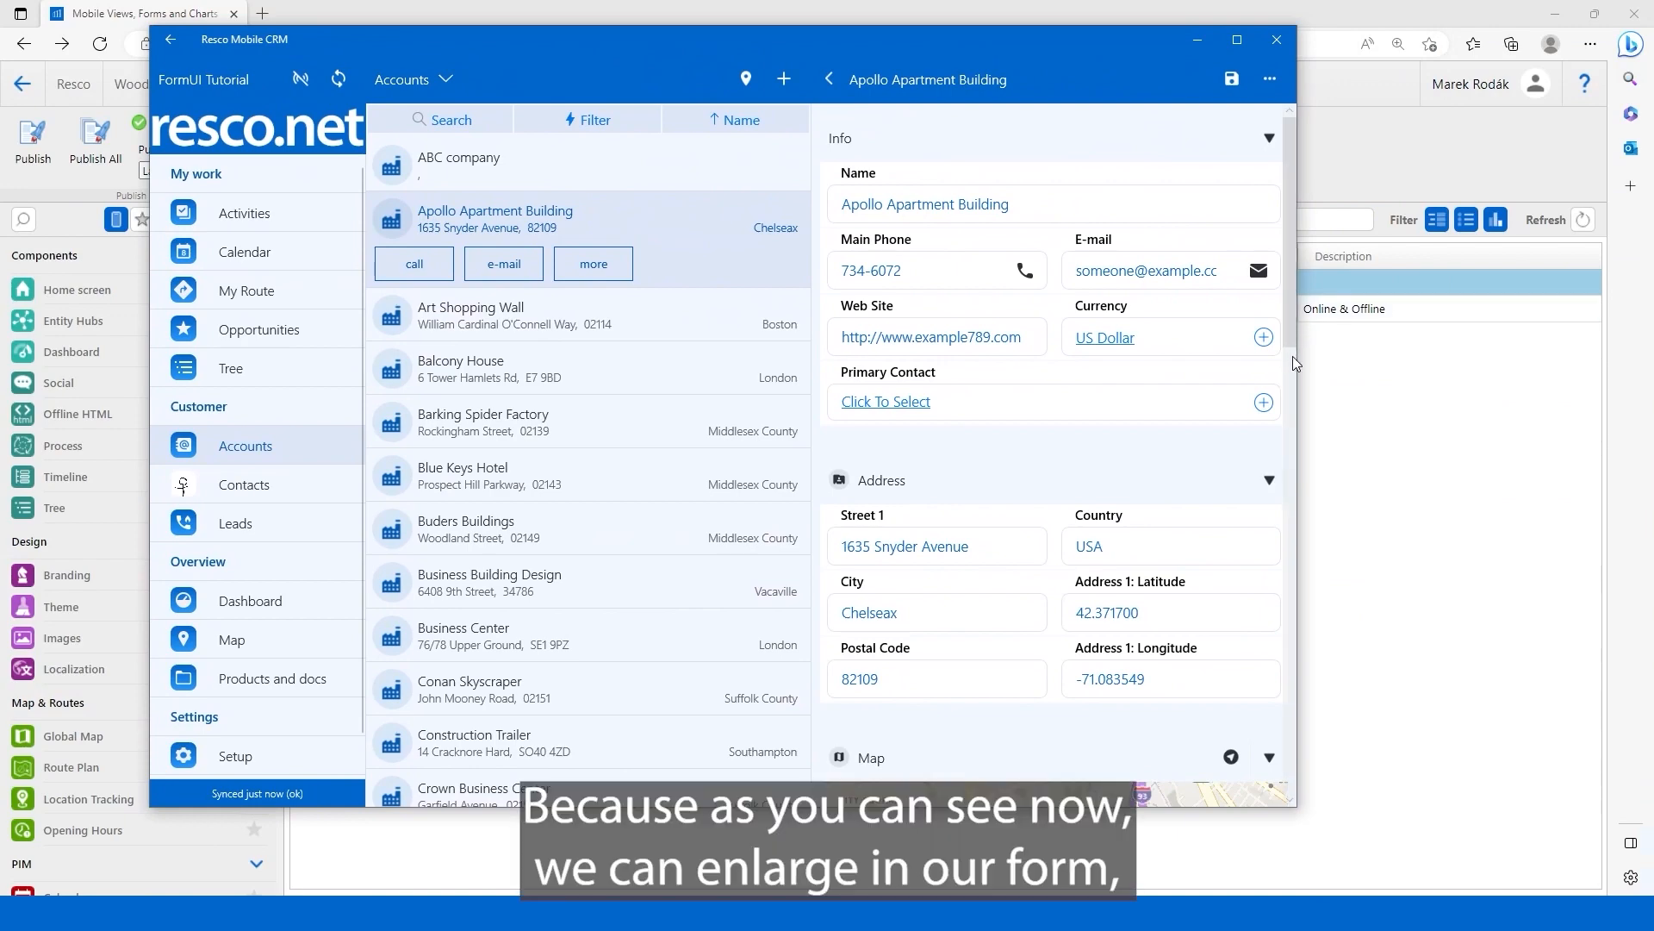
{"action": "left_click_drag", "start_coordinate": [1292, 355], "coordinate": [1333, 405]}
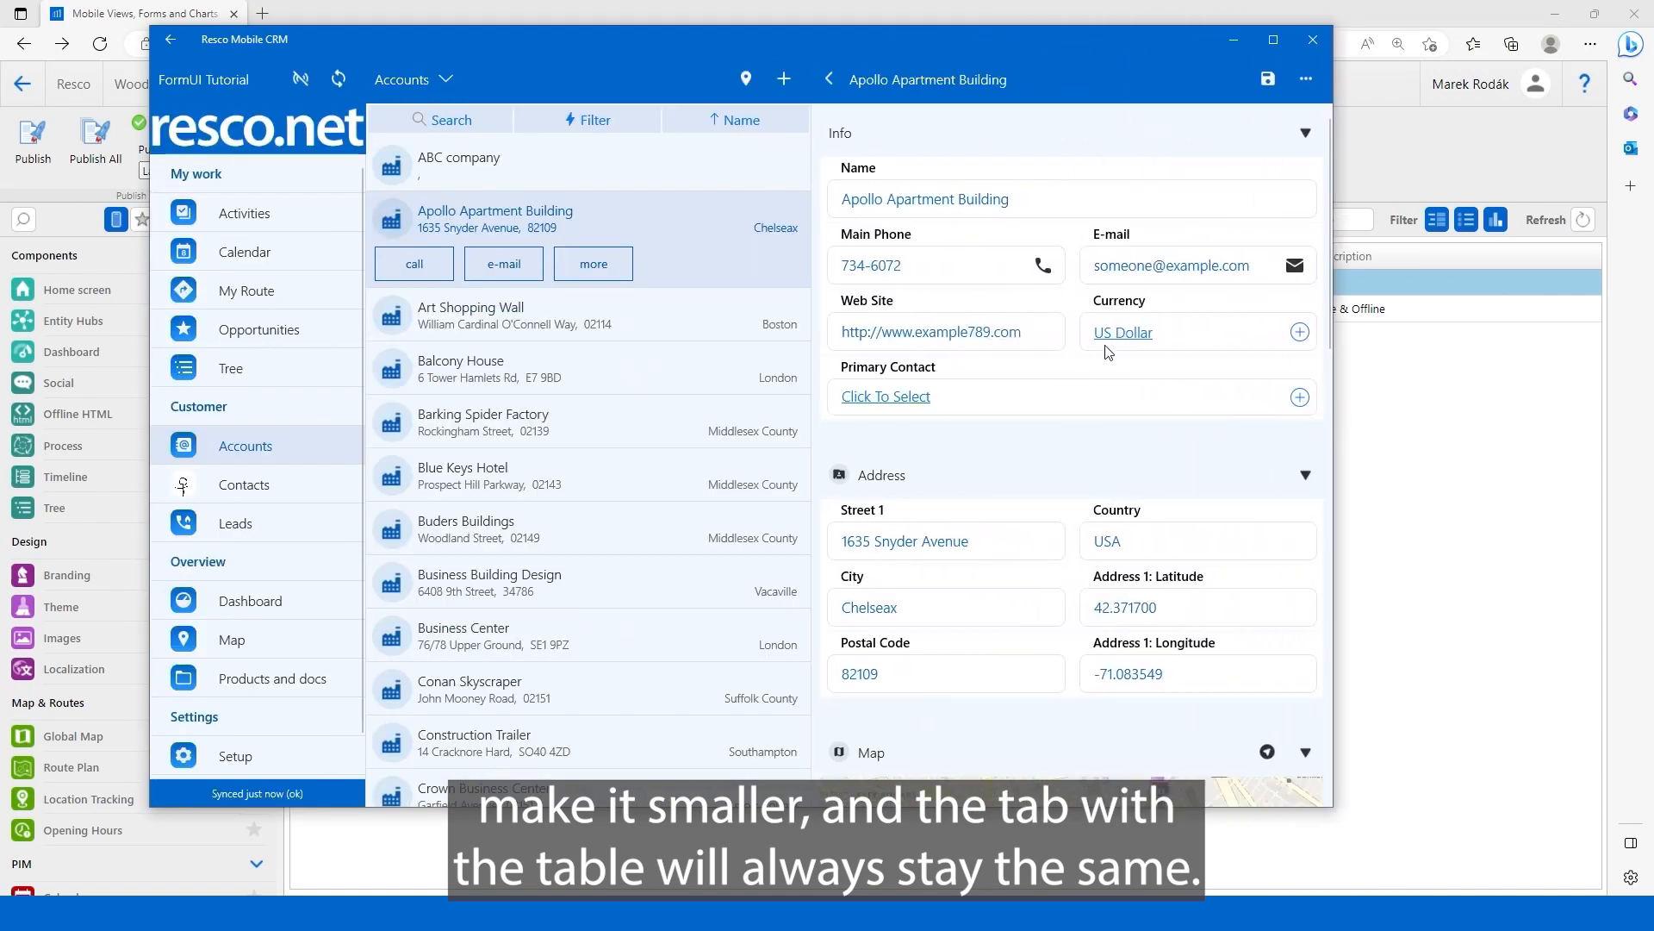